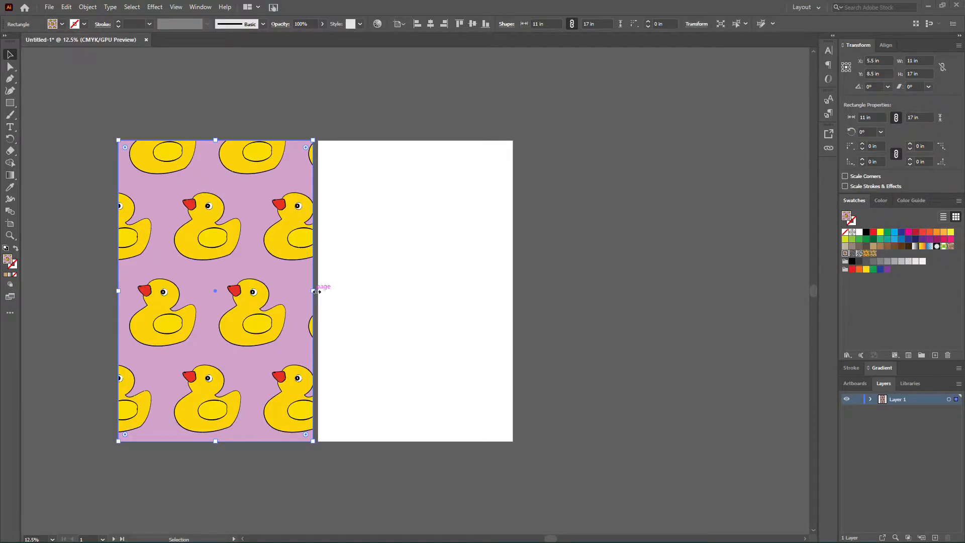
# Draw a rectangle about 5.5 × 17 in over the right half of the empty artboard and fill it with the orange duck pattern
pyautogui.click(10, 103)
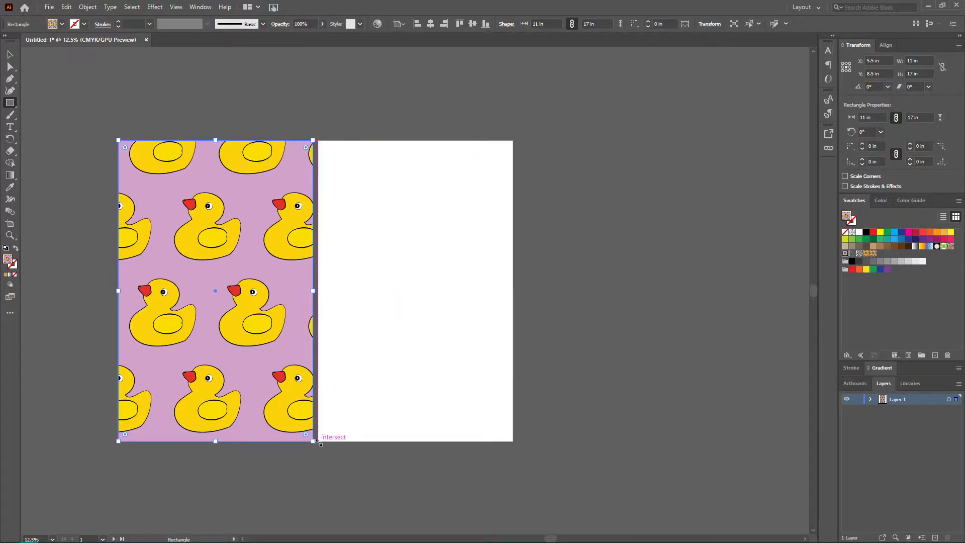
pyautogui.moveTo(513, 441); pyautogui.dragTo(415, 139)
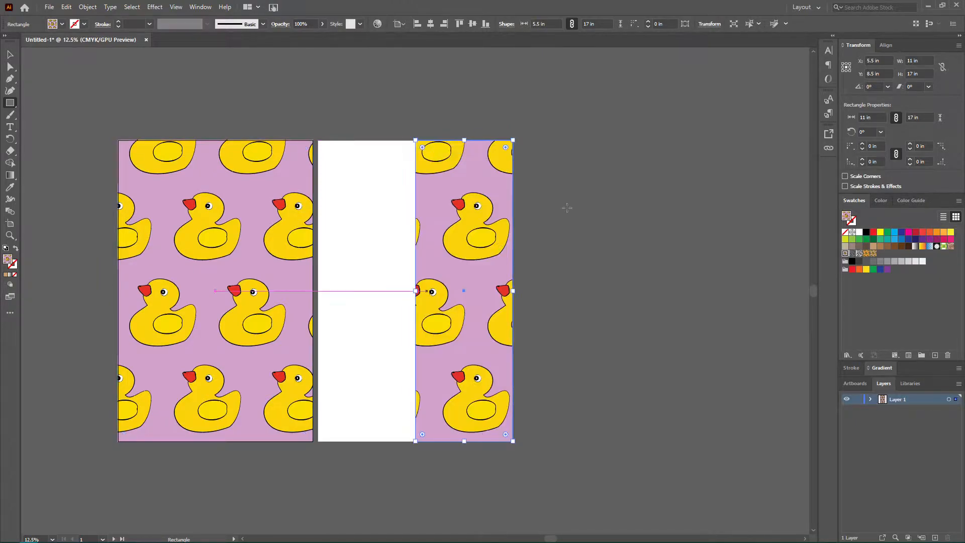
pyautogui.click(865, 253)
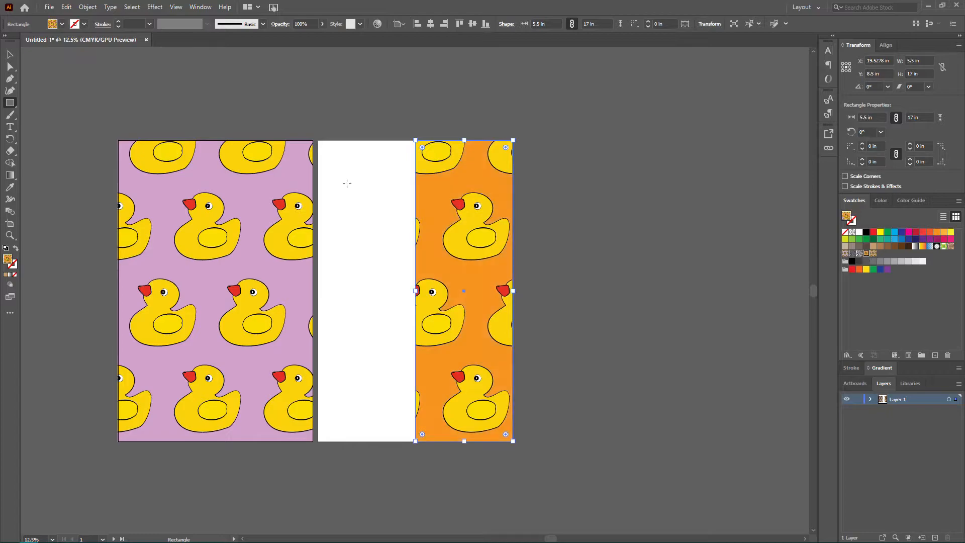
# Draw a full-height rectangle about 3.54 in wide along the second artboard's left edge and fill it with the tan duck pattern
pyautogui.moveTo(317, 141); pyautogui.dragTo(381, 442)
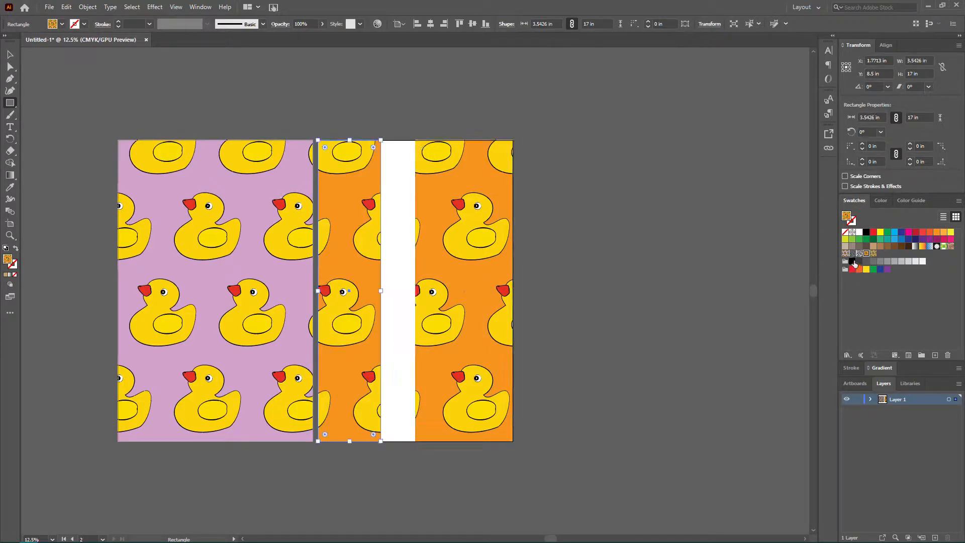
pyautogui.click(874, 253)
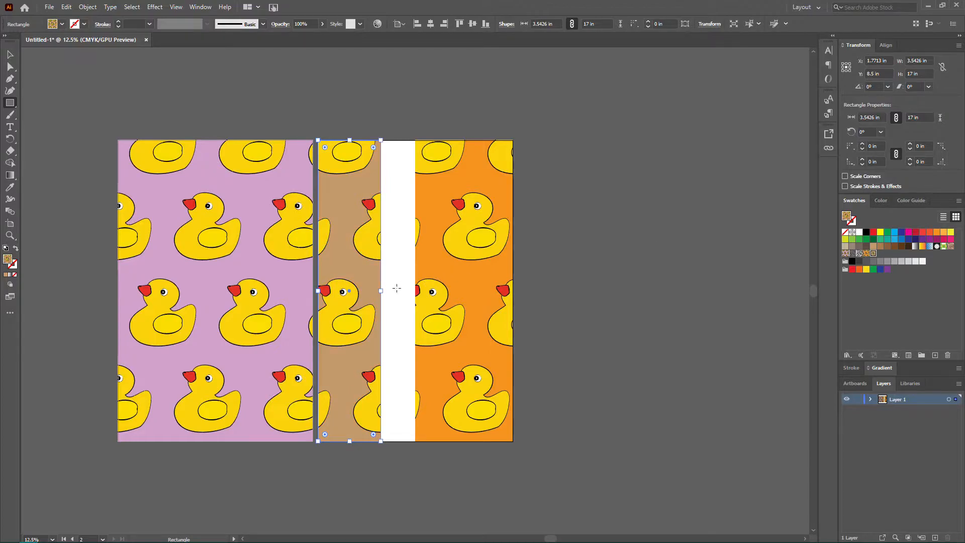
# Try widening the tan rectangle to 5.5 in to meet the orange one, and undo the resize
pyautogui.moveTo(387, 291); pyautogui.dragTo(416, 291)
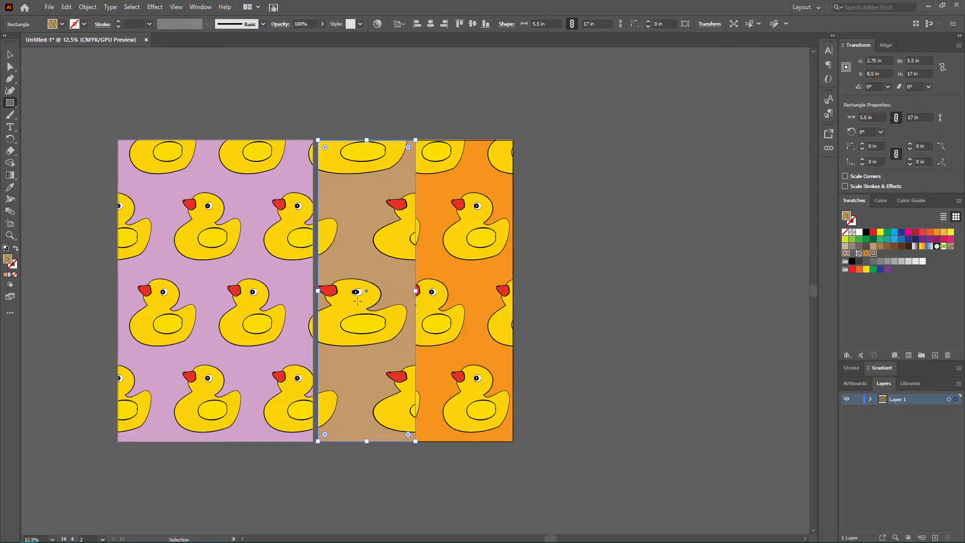
pyautogui.hotkey('ctrl', 'z')
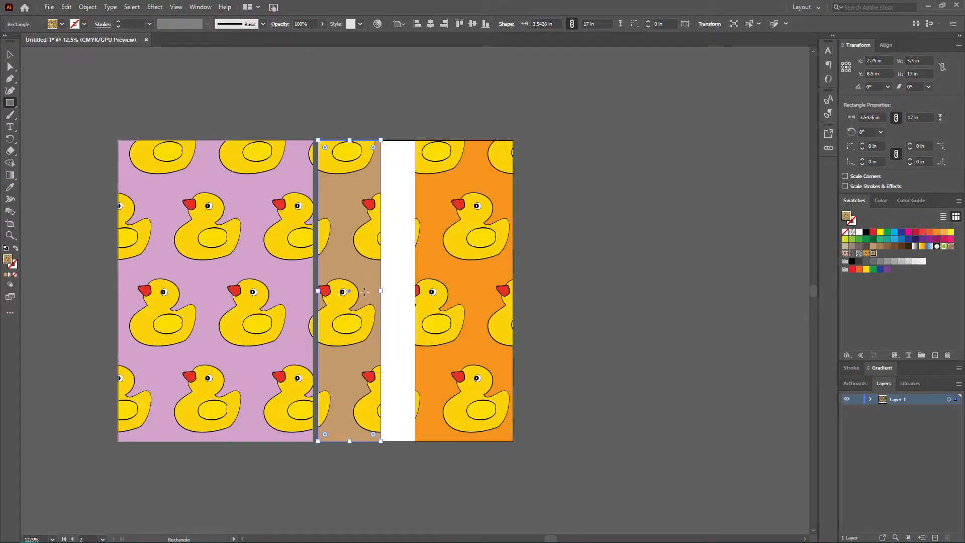
pyautogui.click(11, 54)
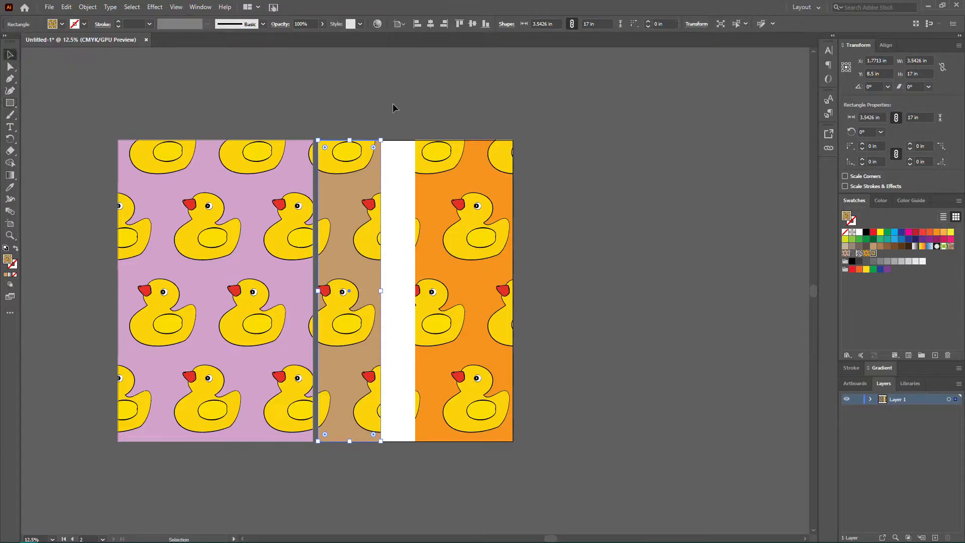
pyautogui.click(398, 289)
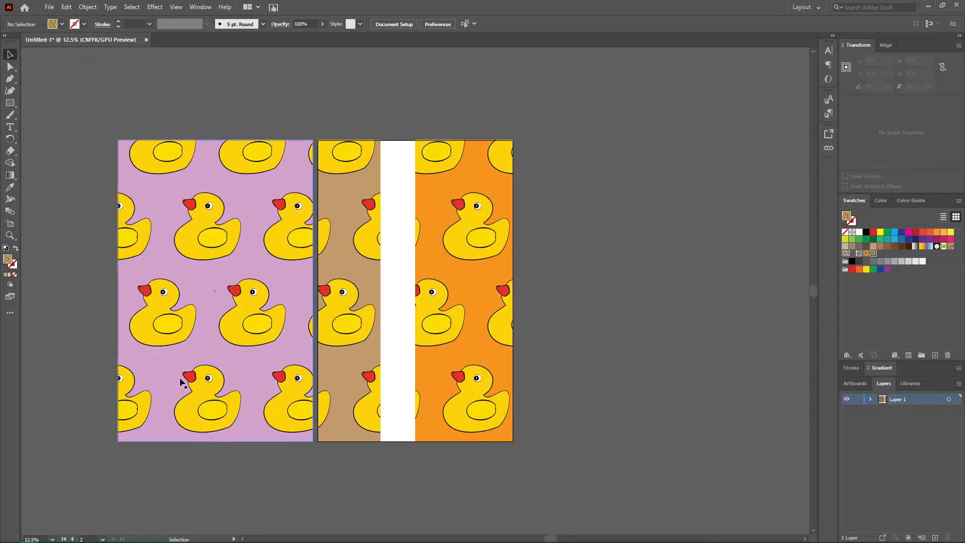
pyautogui.rightClick(366, 291)
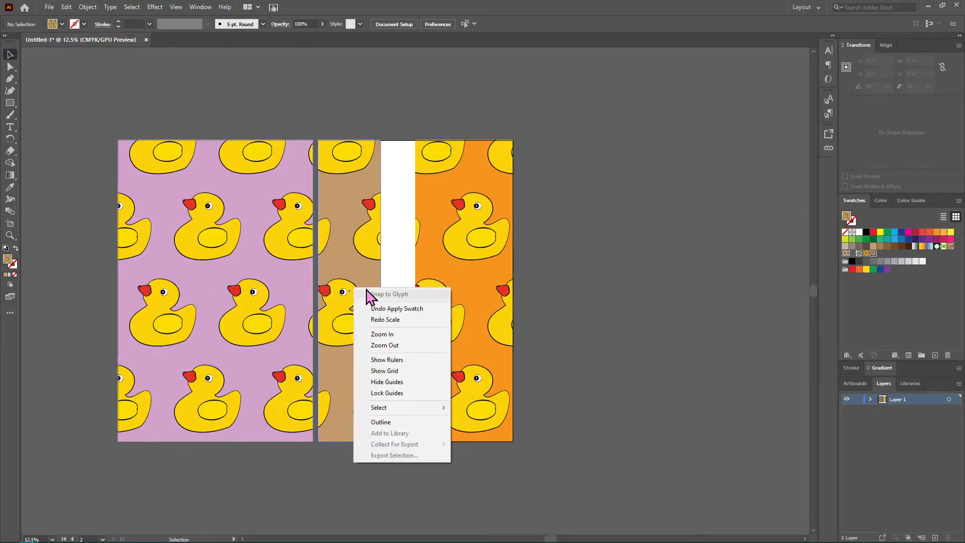
pyautogui.click(577, 286)
# Apply a 100% Scale to the tan rectangle with Transform Patterns turned off, and widen it to 5.5 in to meet the orange rectangle
pyautogui.click(342, 262)
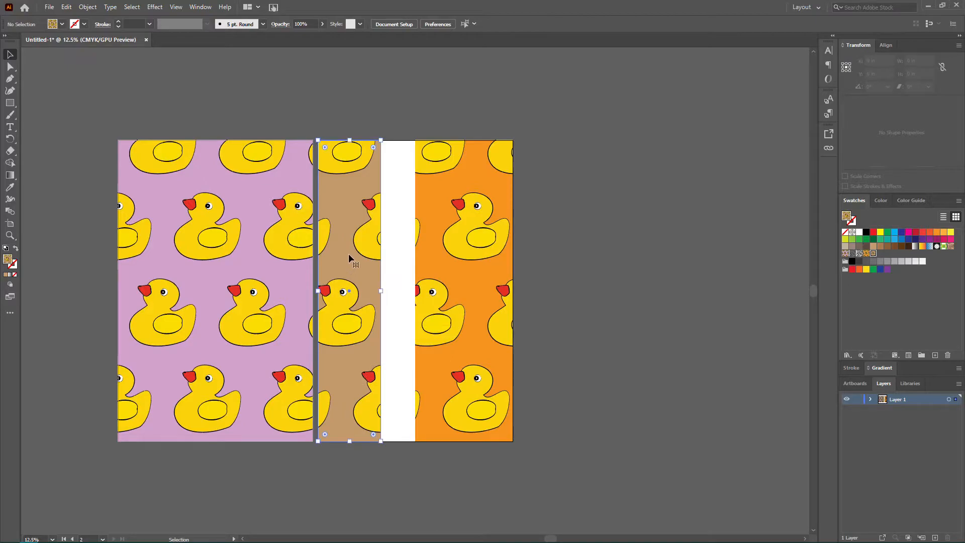
pyautogui.rightClick(353, 245)
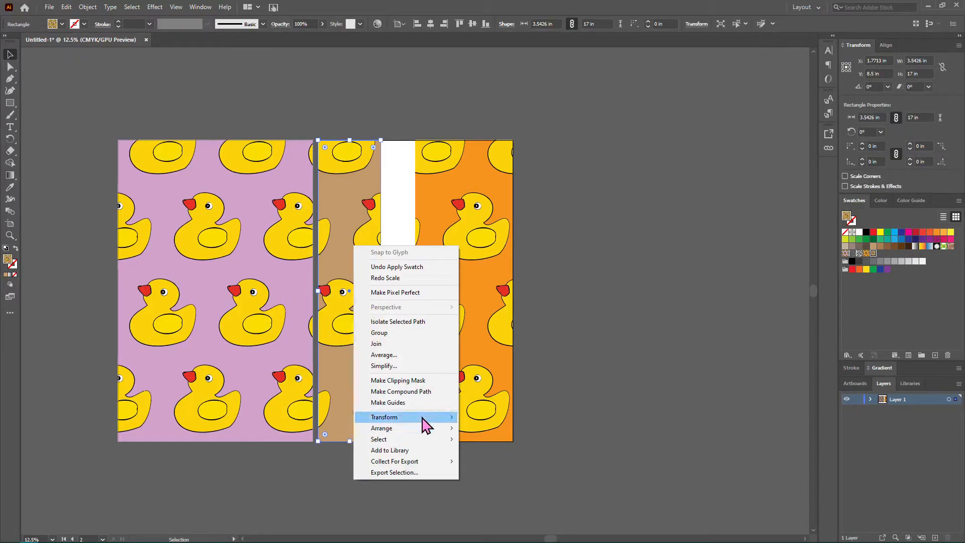
pyautogui.moveTo(422, 417)
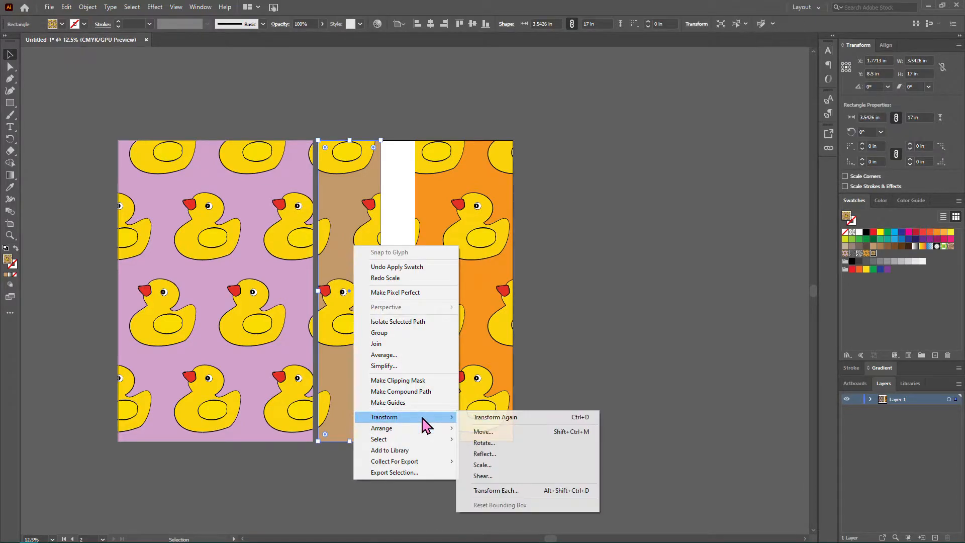
pyautogui.click(496, 464)
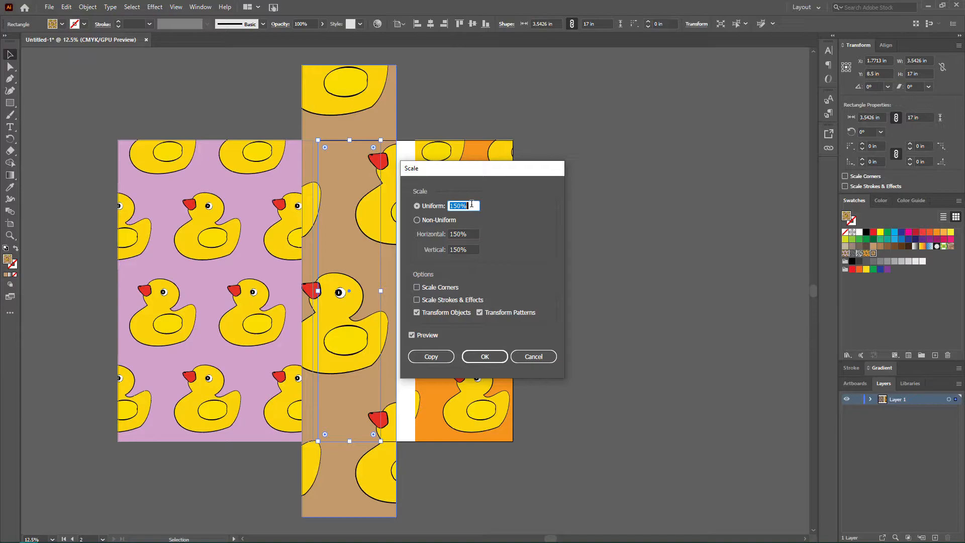
pyautogui.write('100')
pyautogui.click(470, 232)
pyautogui.moveTo(471, 173); pyautogui.dragTo(612, 157)
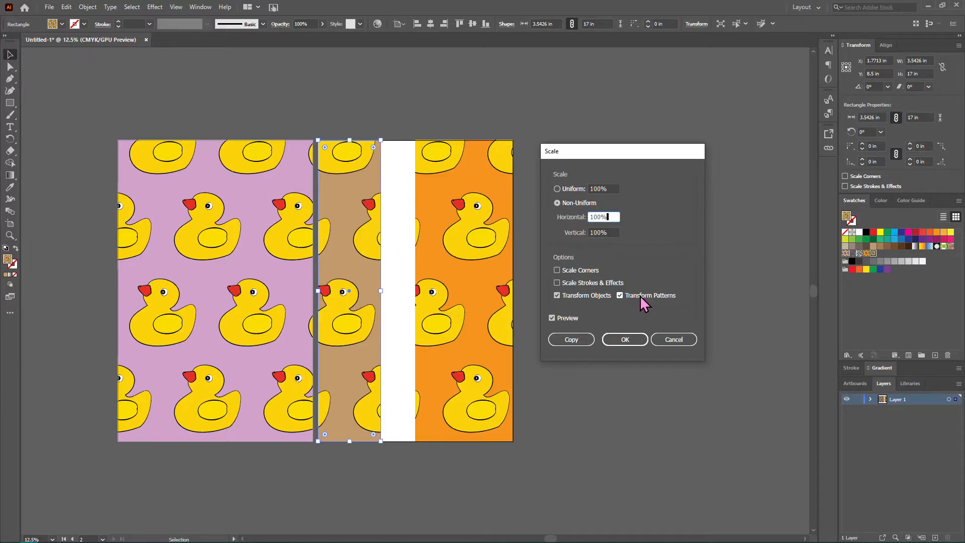
pyautogui.click(620, 296)
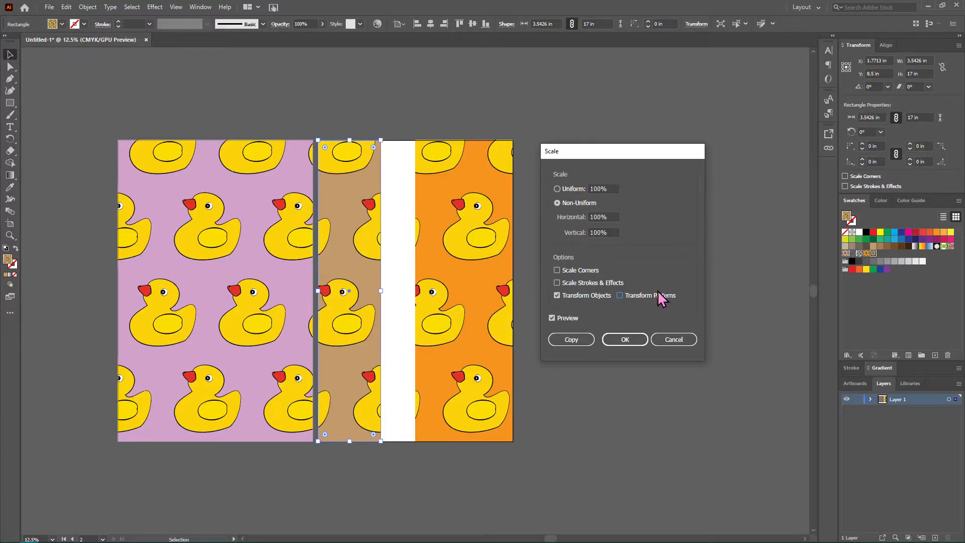
pyautogui.click(626, 341)
pyautogui.click(555, 340)
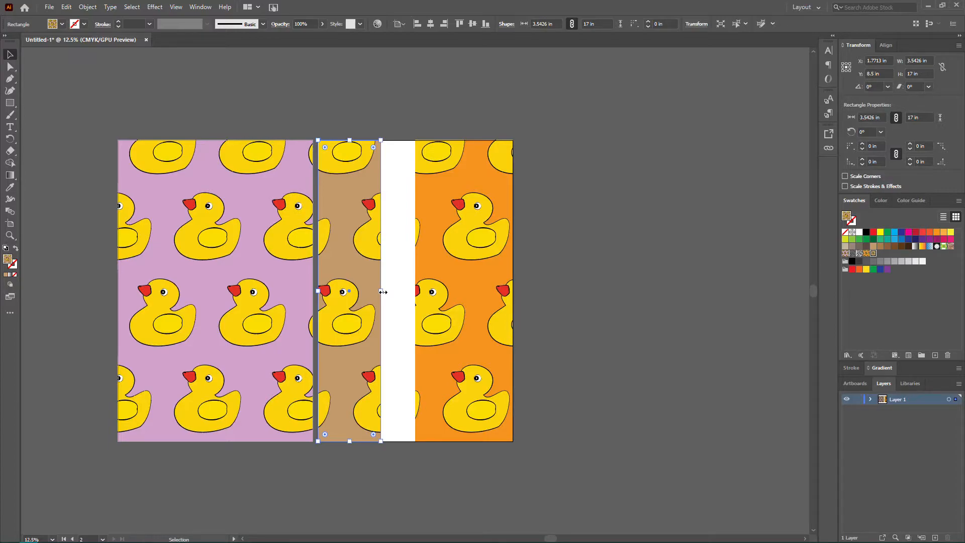
pyautogui.moveTo(383, 292); pyautogui.dragTo(415, 296)
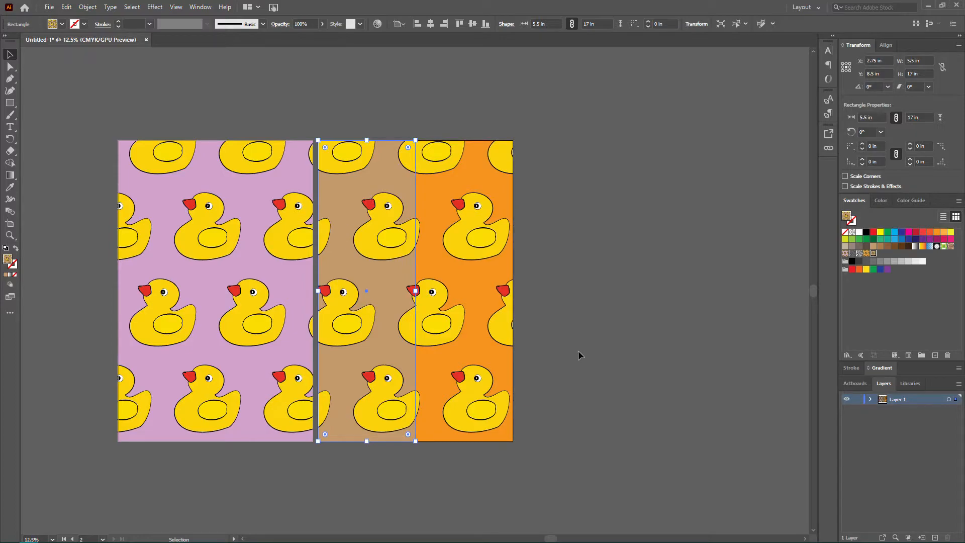
# Try enlarging the tan rectangle to about 18.24 × 24.66 in beyond the artboard, and undo the resizing
pyautogui.moveTo(366, 450); pyautogui.dragTo(642, 528)
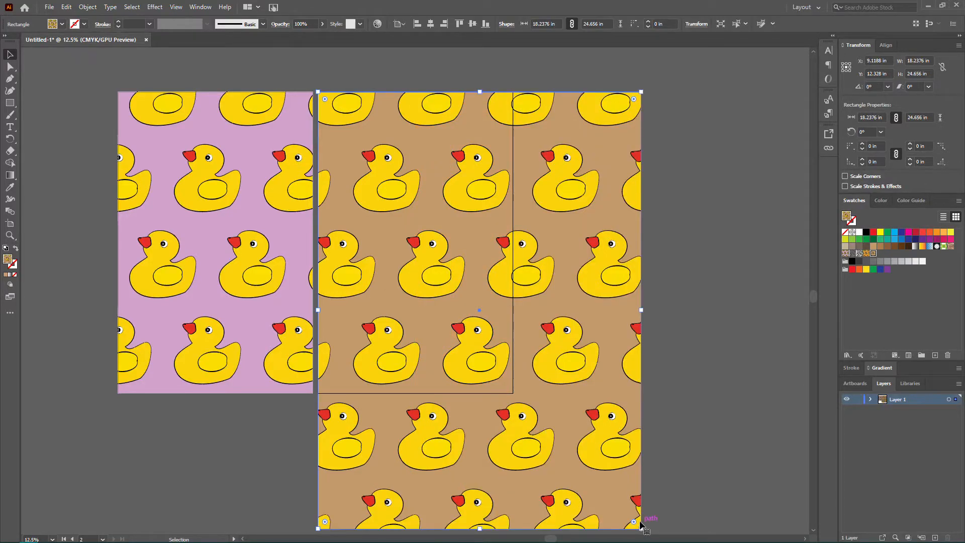
pyautogui.hotkey('ctrl', 'z')
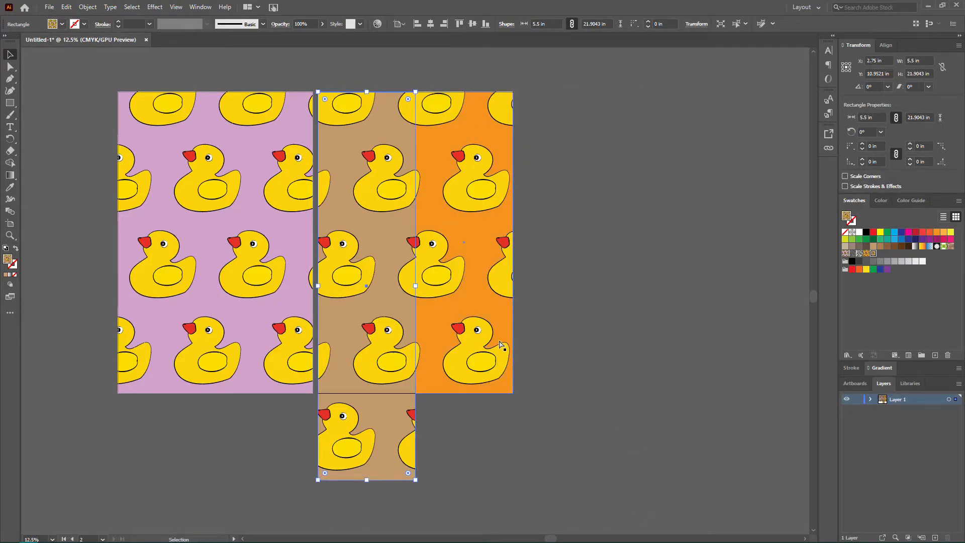
pyautogui.hotkey('ctrl', 'z')
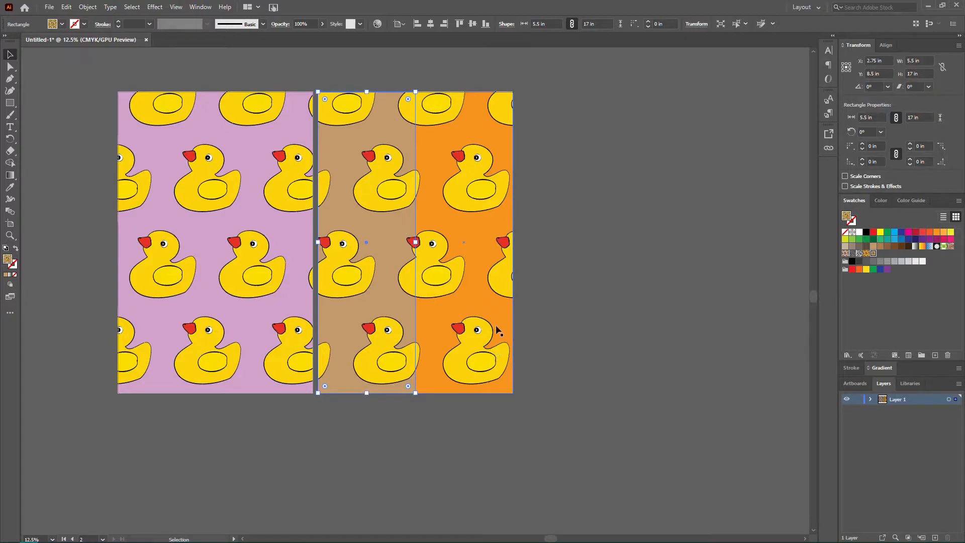
# Select the orange and tan rectangles together and rotate them about 26° clockwise
pyautogui.click(474, 263)
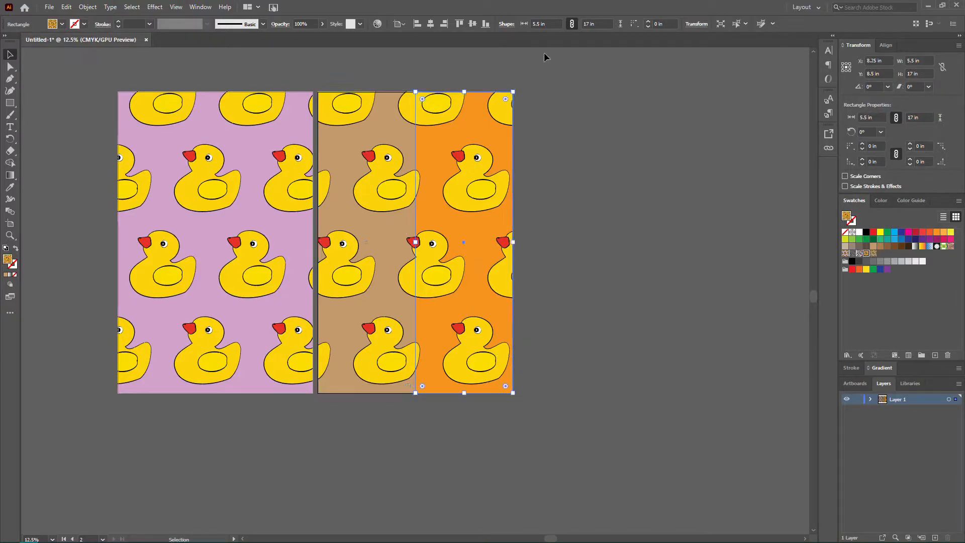
pyautogui.keyDown('shift'); pyautogui.click(393, 193); pyautogui.keyUp('shift')
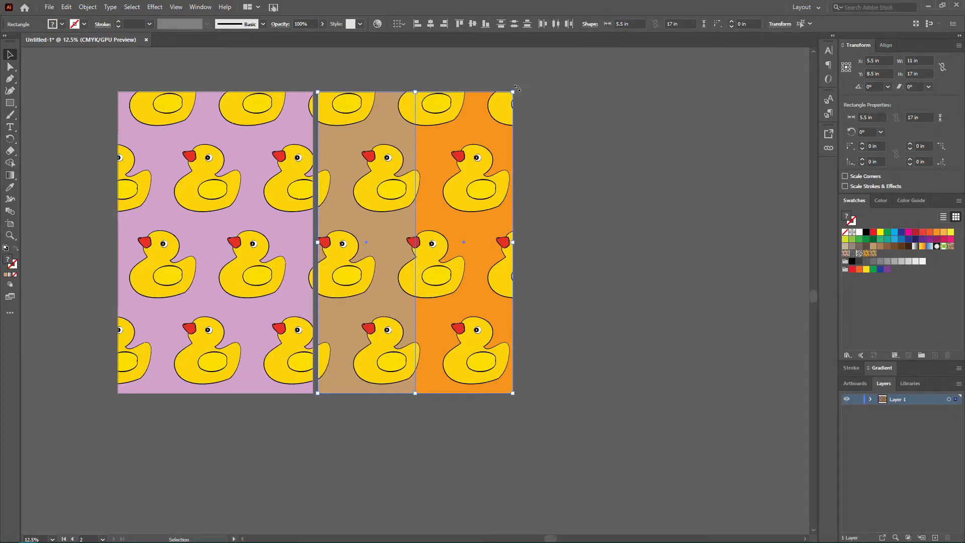
pyautogui.moveTo(522, 91); pyautogui.dragTo(572, 146)
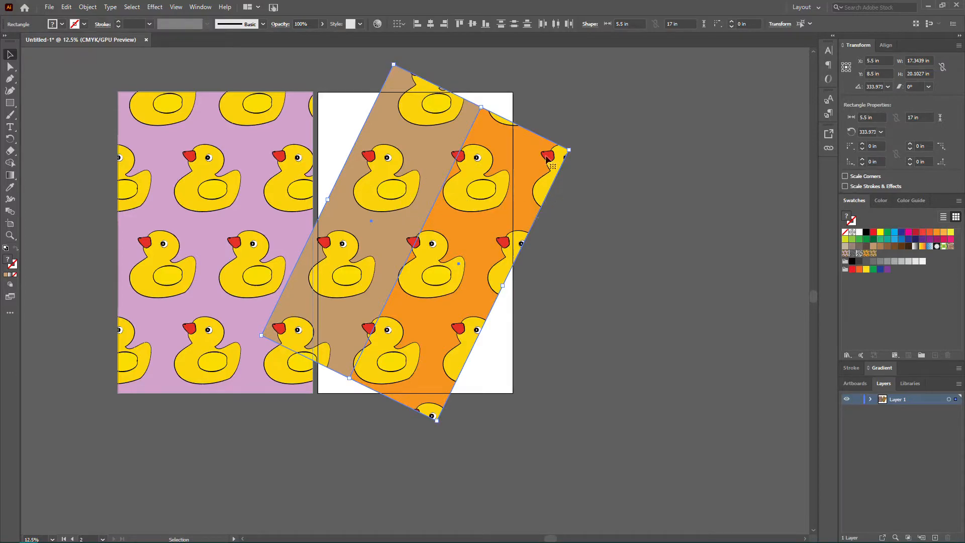
# Enlarge the rotated pair of rectangles past the artboard edges to about 29.69 × 33.25 in overall, and deselect them
pyautogui.moveTo(395, 66); pyautogui.dragTo(392, 92)
pyautogui.scroll(-5, 465, 301)
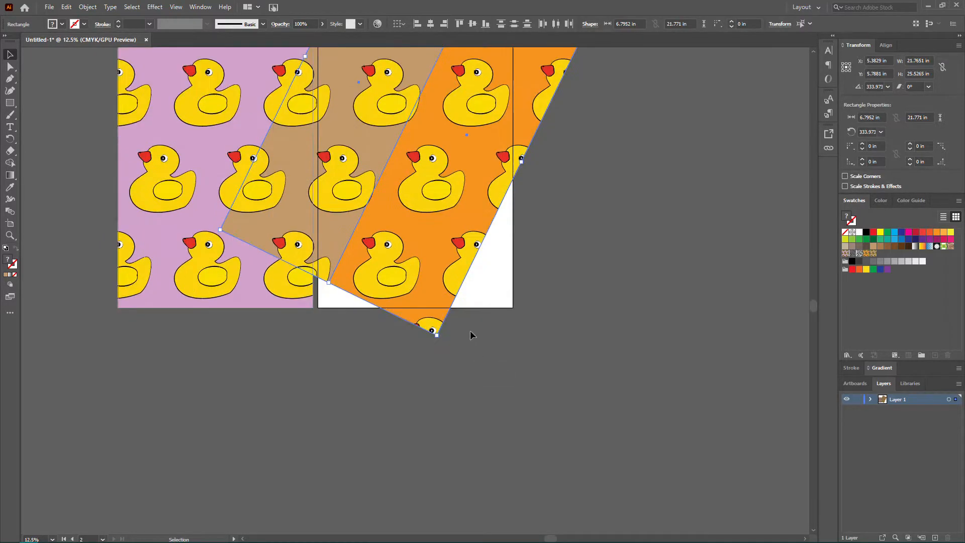
pyautogui.moveTo(436, 335); pyautogui.dragTo(497, 415)
pyautogui.scroll(5, 490, 401)
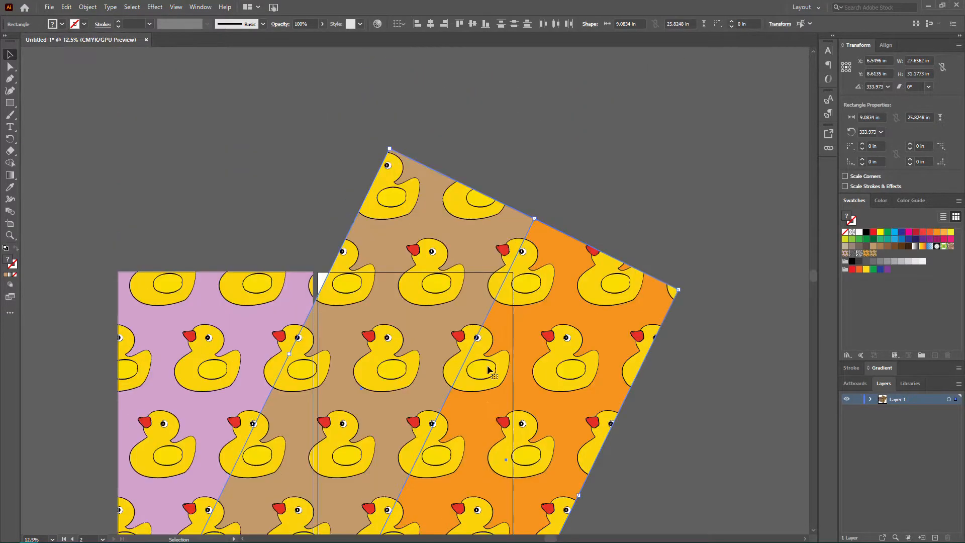
pyautogui.moveTo(390, 149); pyautogui.dragTo(378, 112)
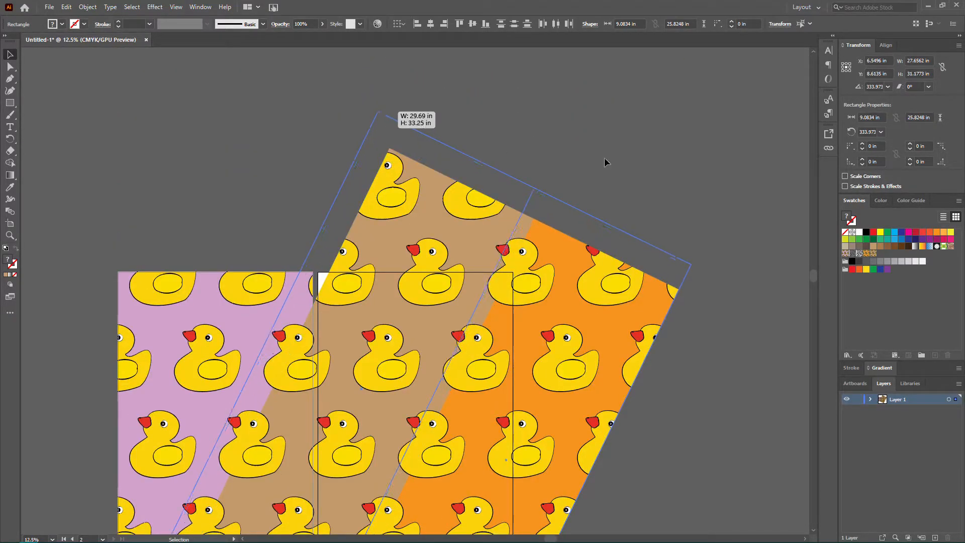
pyautogui.click(604, 162)
# Examine the Transform Patterns option in the Rotate settings for the orange rectangle, leaving the angle at 0°
pyautogui.scroll(-2, 544, 335)
pyautogui.rightClick(448, 343)
pyautogui.click(481, 316)
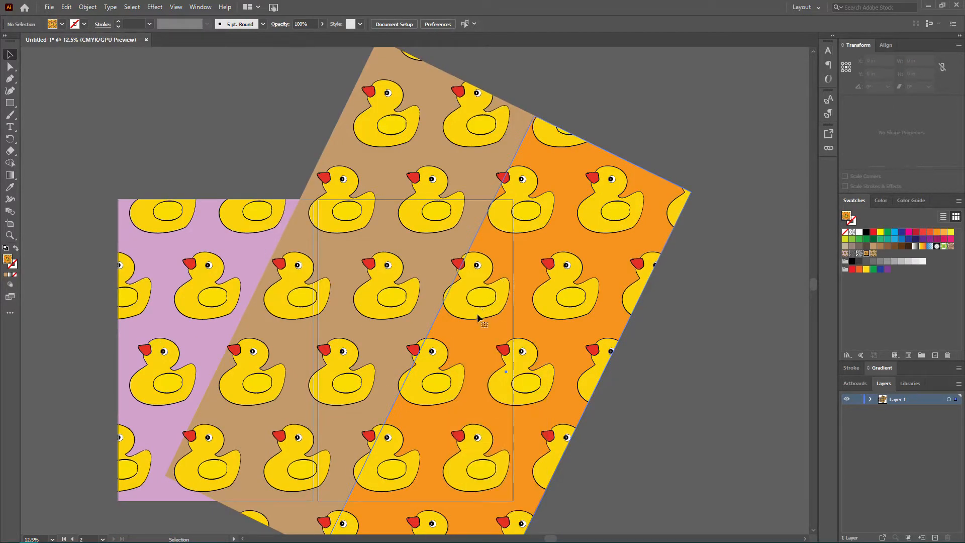
pyautogui.rightClick(479, 315)
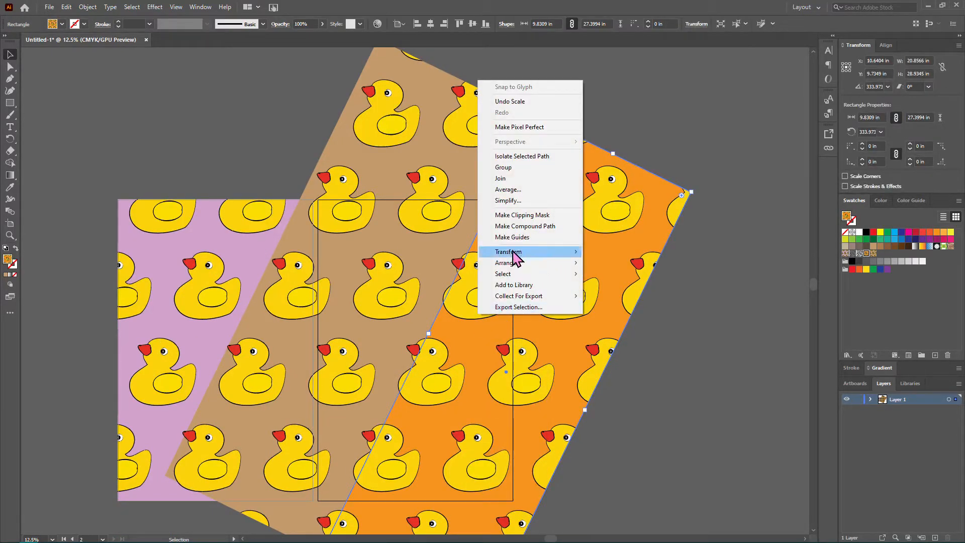
pyautogui.moveTo(521, 260)
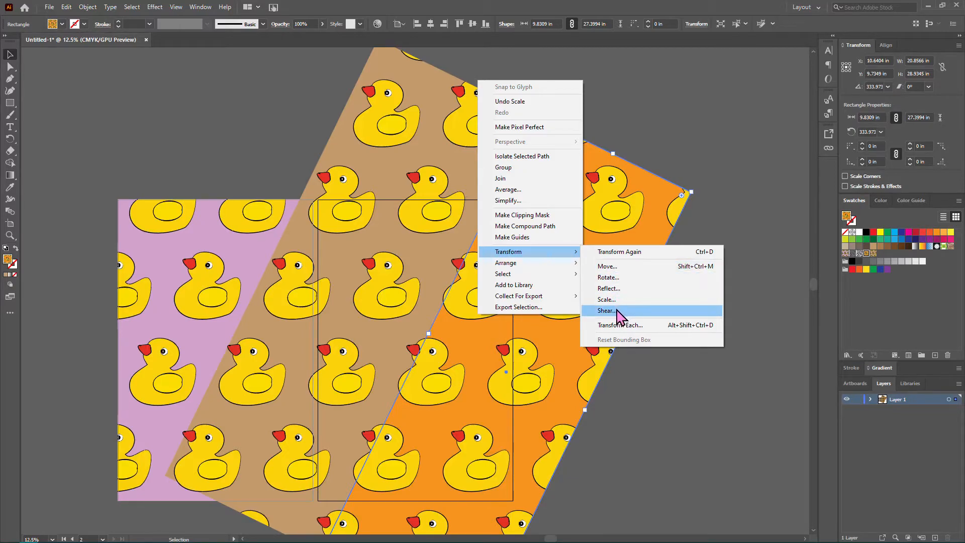
pyautogui.click(612, 279)
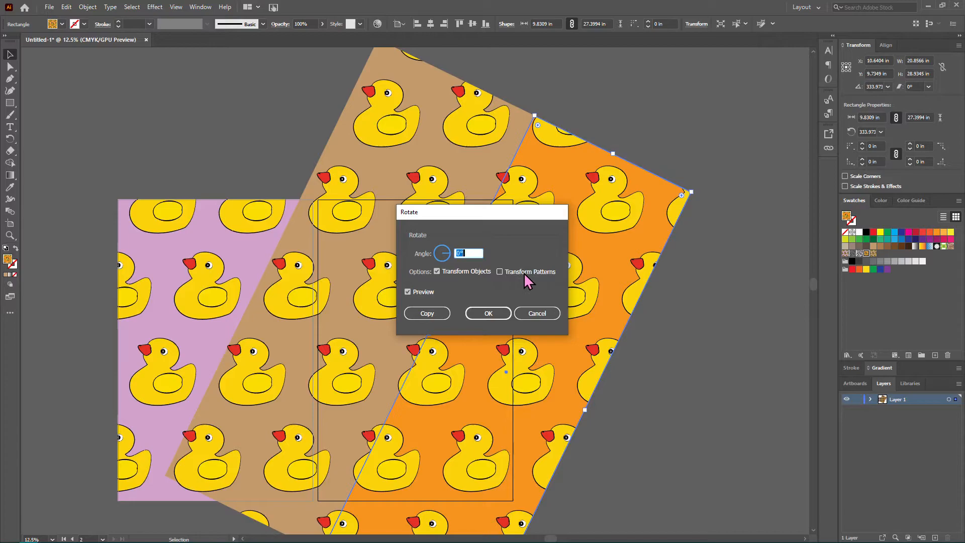
pyautogui.click(525, 274)
pyautogui.click(474, 317)
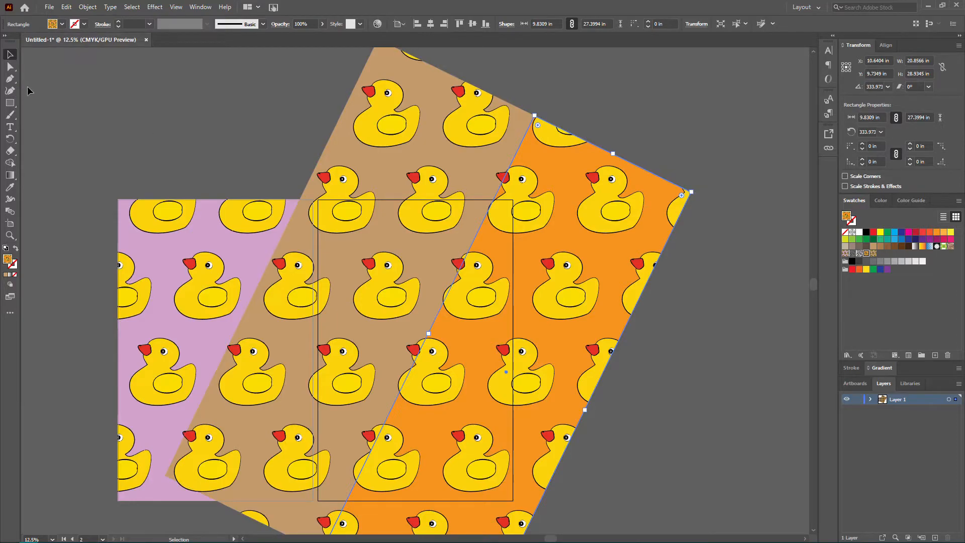
pyautogui.click(10, 67)
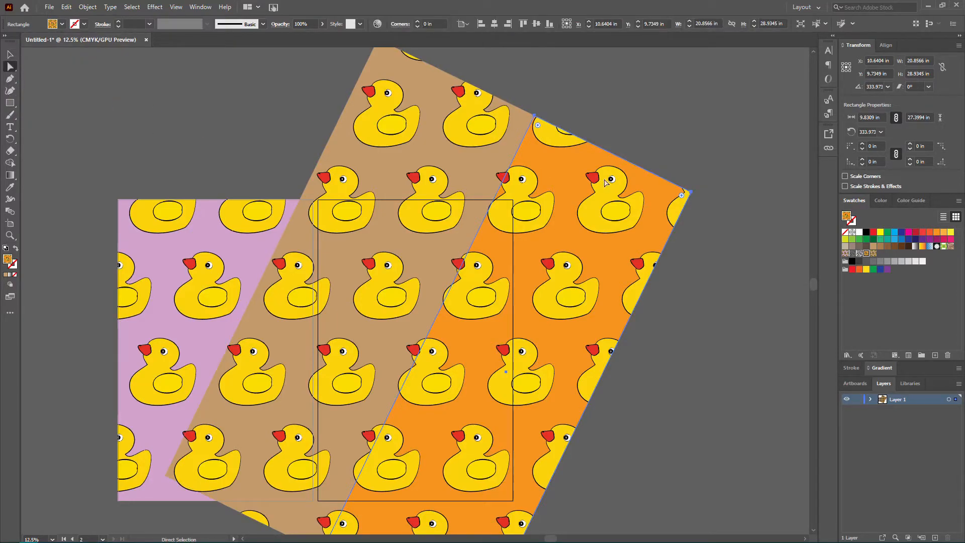
pyautogui.click(10, 54)
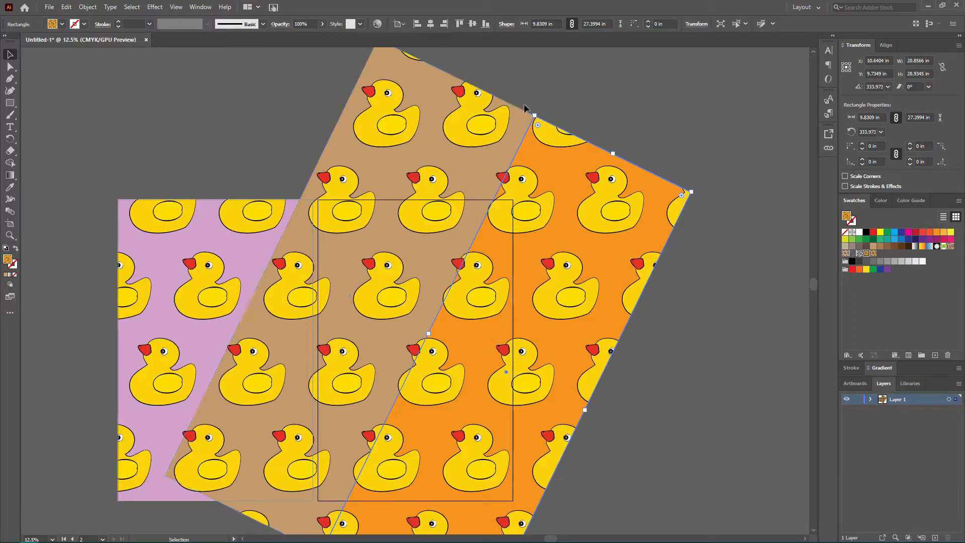
pyautogui.click(715, 205)
pyautogui.click(683, 194)
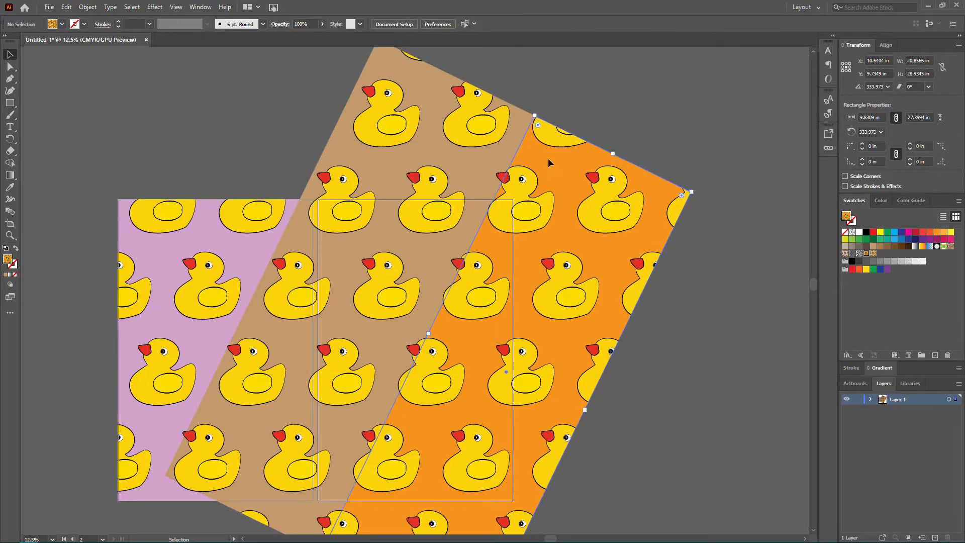
# Move the rotated orange and tan rectangles down and to the right past the second artboard's edge
pyautogui.moveTo(582, 182); pyautogui.dragTo(657, 242)
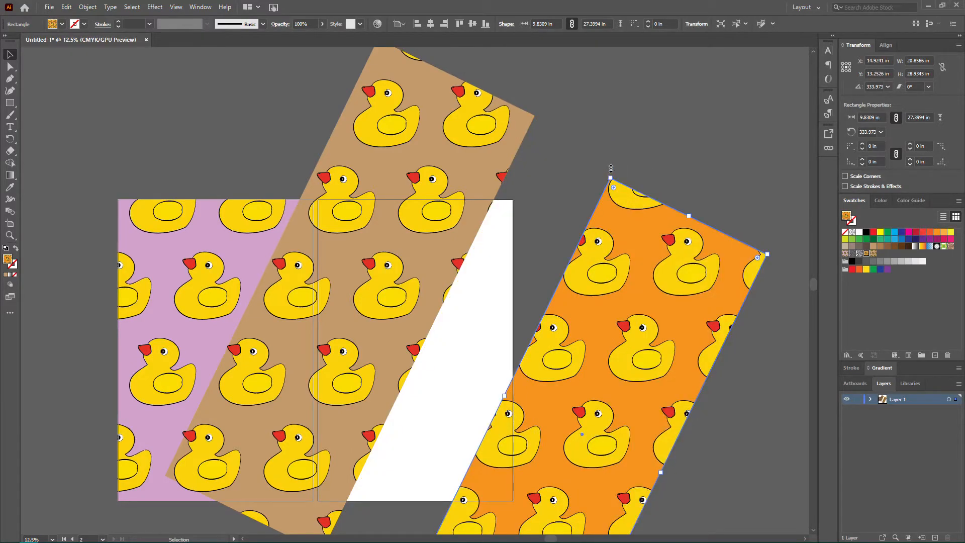
pyautogui.moveTo(397, 114); pyautogui.dragTo(508, 241)
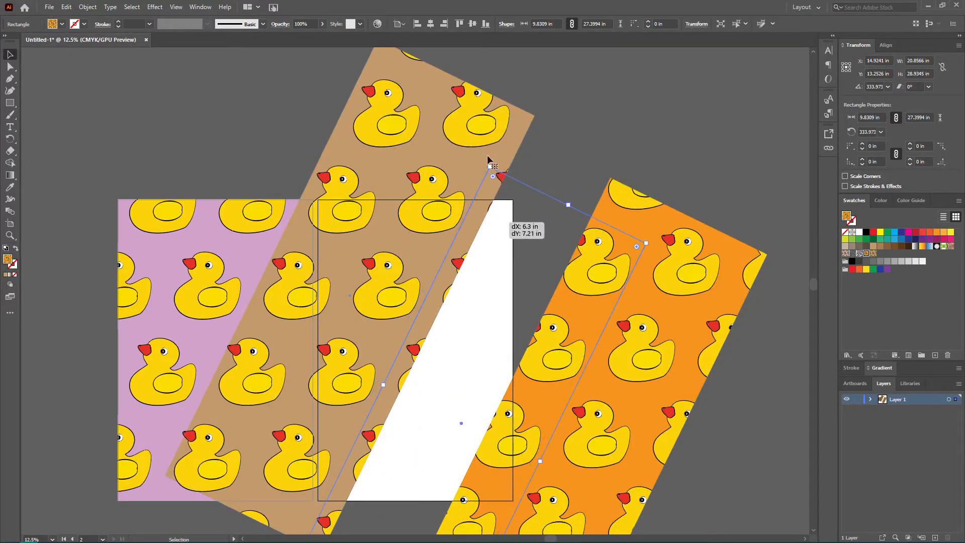
pyautogui.scroll(2, 487, 169)
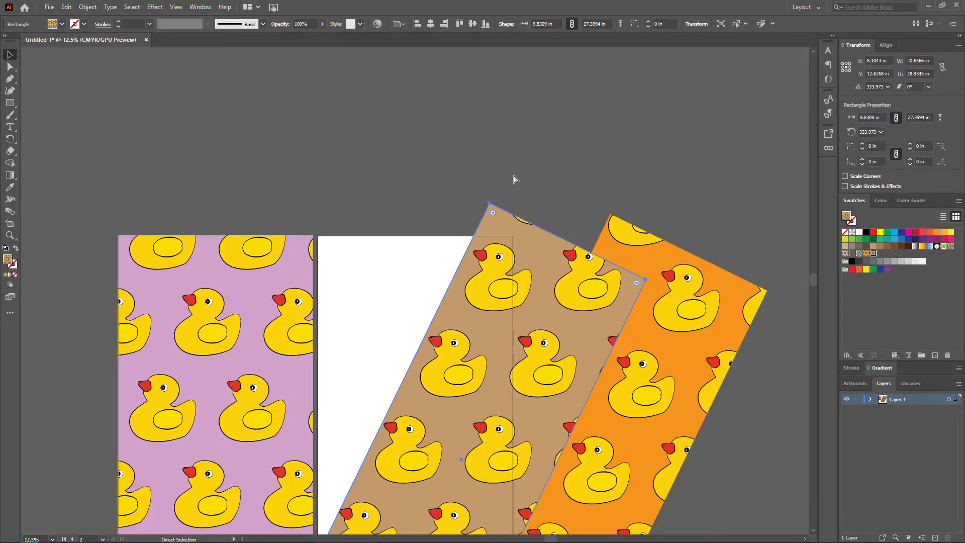
# Move the rotated tan rectangle down and left so its upper corner lies inside the second artboard
pyautogui.hotkey('ctrl', '=')
pyautogui.hotkey('ctrl', '=')
pyautogui.hotkey('ctrl', '=')
pyautogui.scroll(10, 407, 236)
pyautogui.scroll(5, 418, 230)
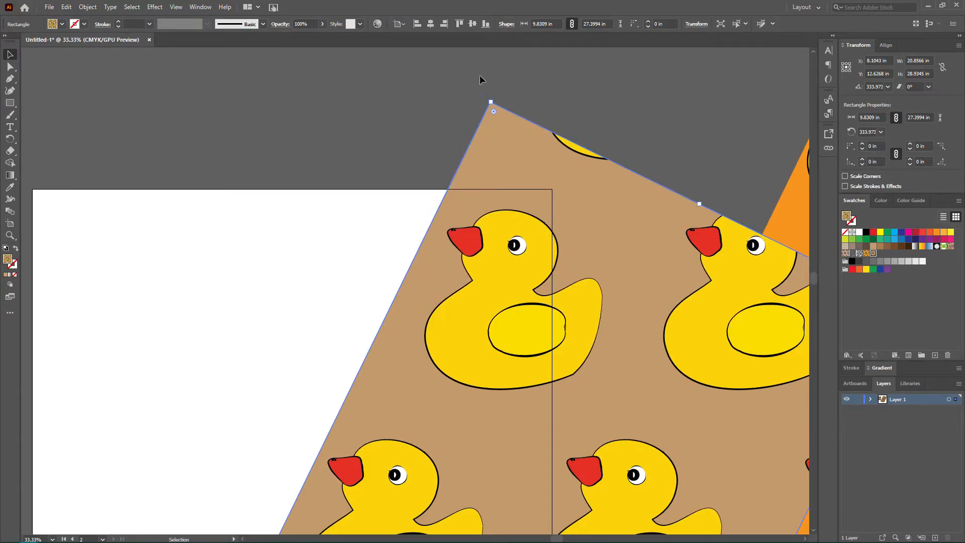
pyautogui.click(396, 245)
pyautogui.moveTo(416, 284); pyautogui.dragTo(285, 405)
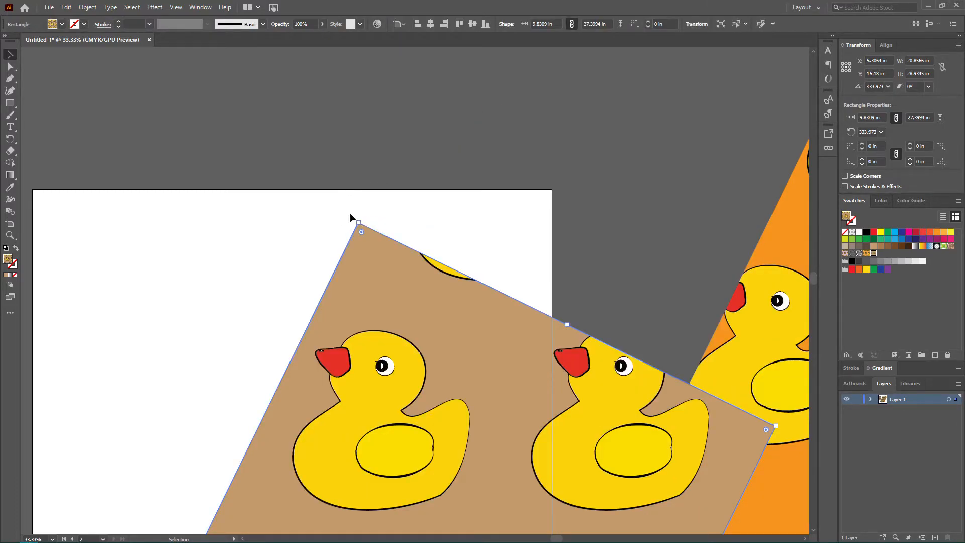
# Delete the rotated orange rectangle and the rotated tan rectangle
pyautogui.press('a')
pyautogui.hotkey('ctrl', '-')
pyautogui.hotkey('ctrl', '-')
pyautogui.hotkey('ctrl', '-')
pyautogui.hotkey('ctrl', '-')
pyautogui.press('v')
pyautogui.hotkey('ctrl', '-')
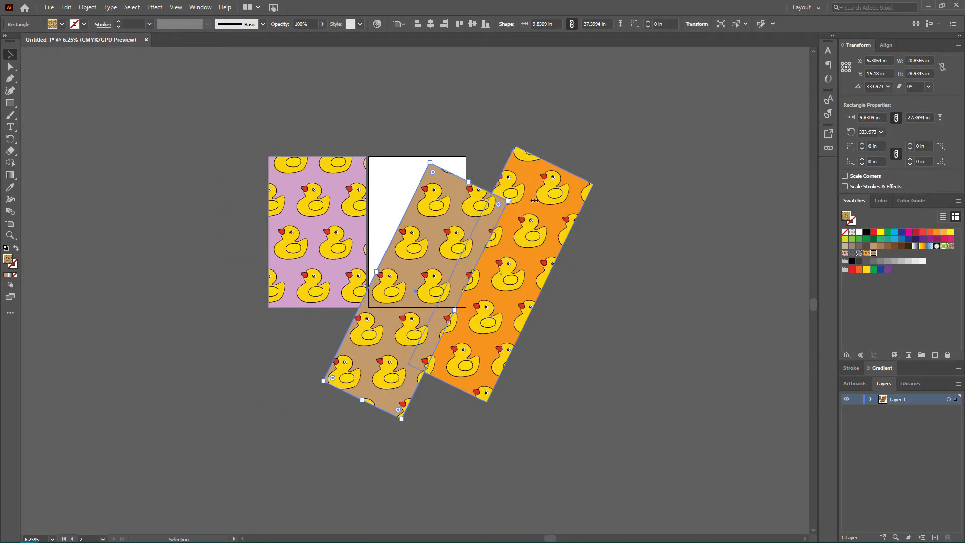
pyautogui.click(615, 213)
pyautogui.moveTo(529, 257); pyautogui.dragTo(610, 282)
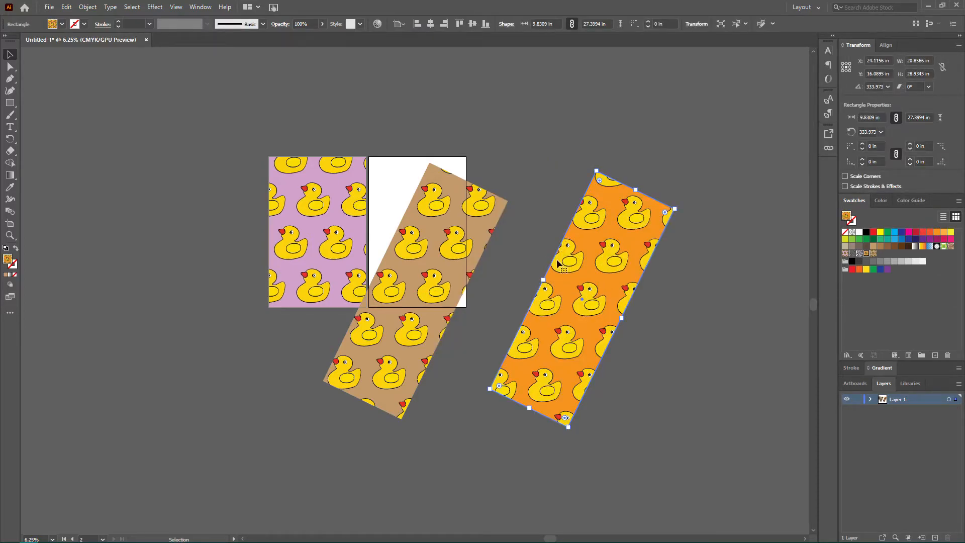
pyautogui.press('Delete')
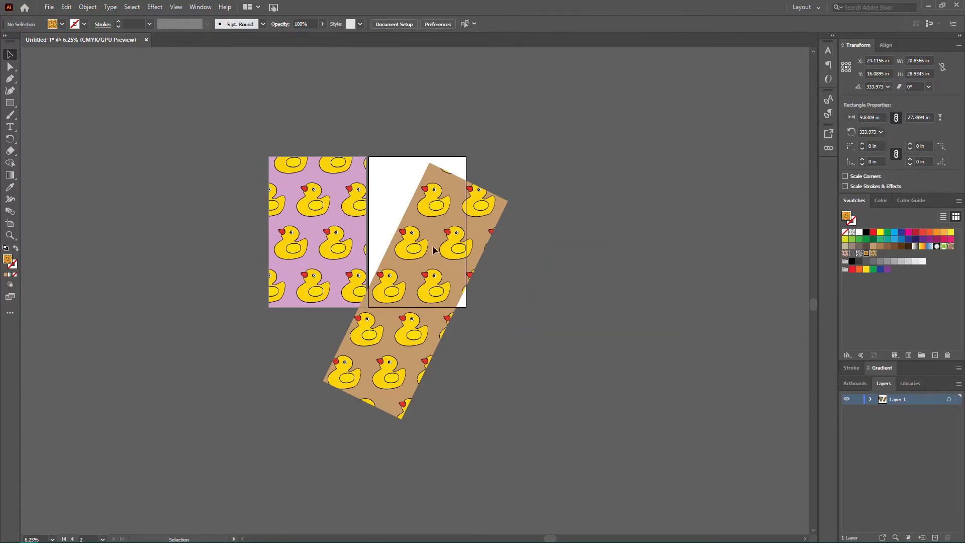
pyautogui.click(403, 252)
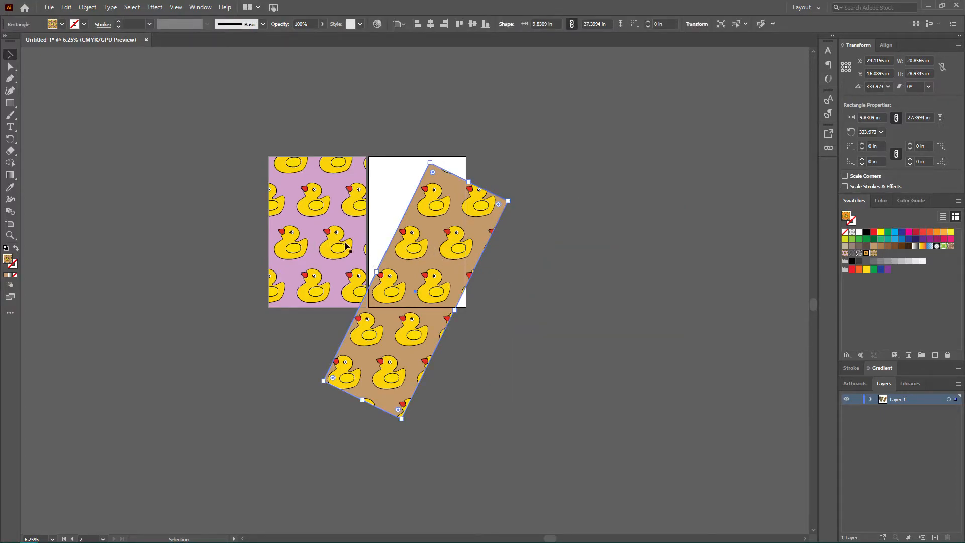
pyautogui.press('Delete')
# Try moving the purple duck rectangle over the second artboard, and undo the move
pyautogui.click(350, 202)
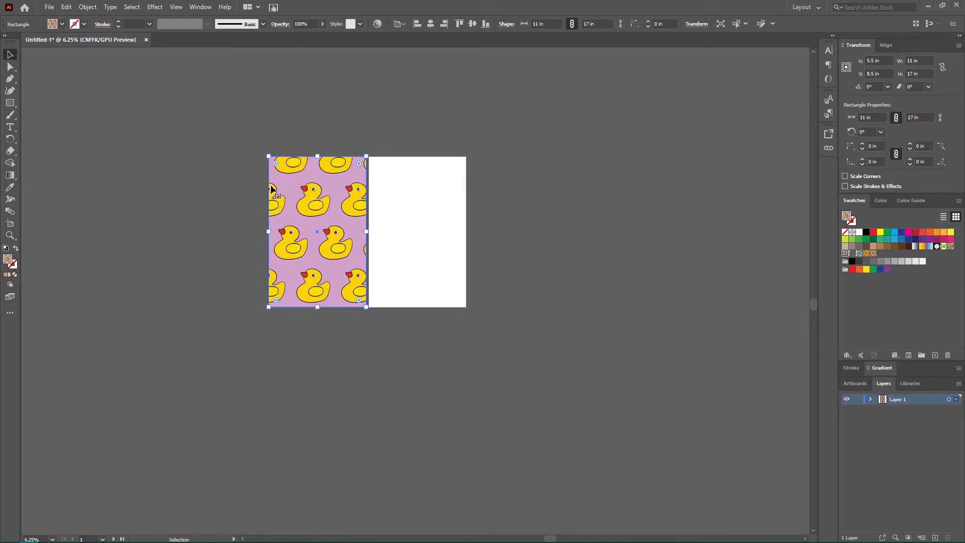
pyautogui.moveTo(290, 208); pyautogui.dragTo(417, 234)
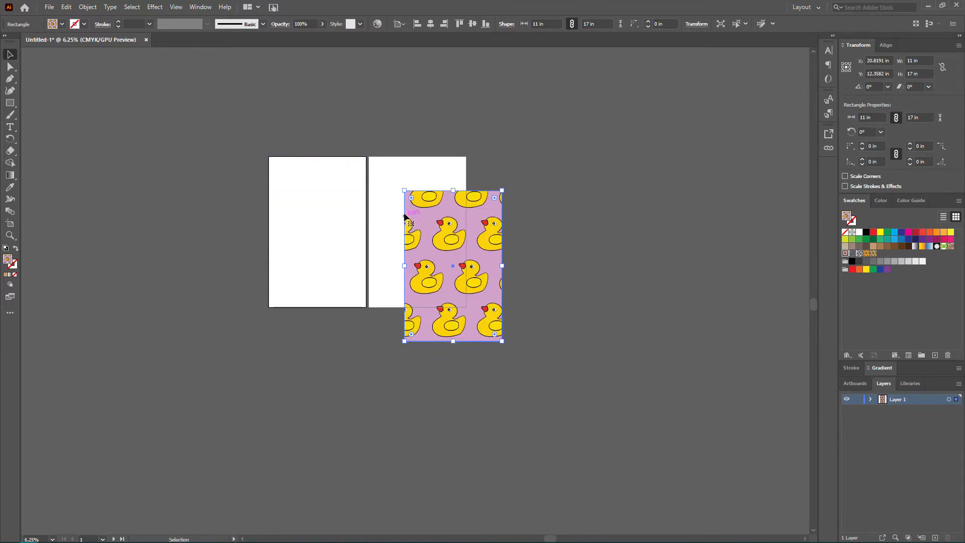
pyautogui.press('a')
pyautogui.press('v')
pyautogui.hotkey('ctrl', 'z')
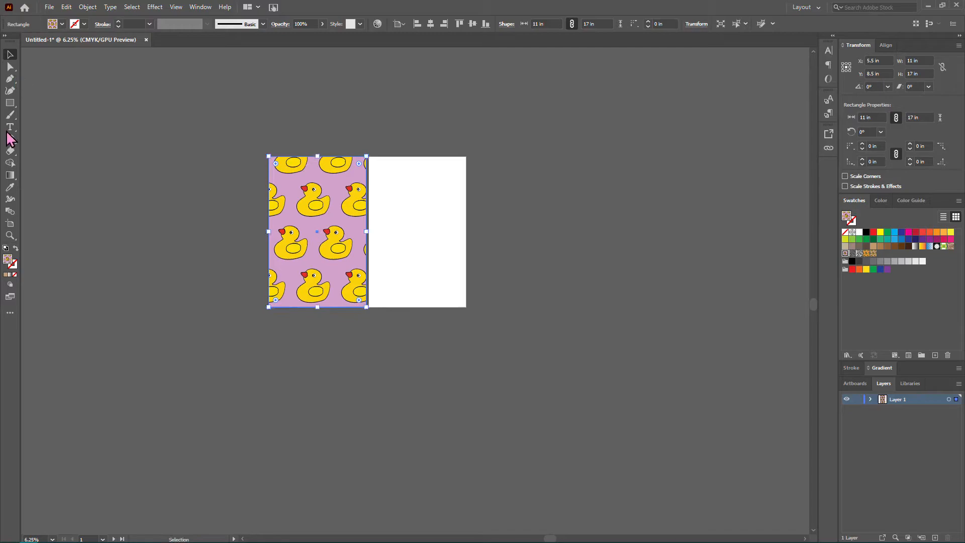
# Draw a duck-patterned rectangle about 5.72 × 17 in over the right part of the second artboard, and deselect it
pyautogui.click(10, 103)
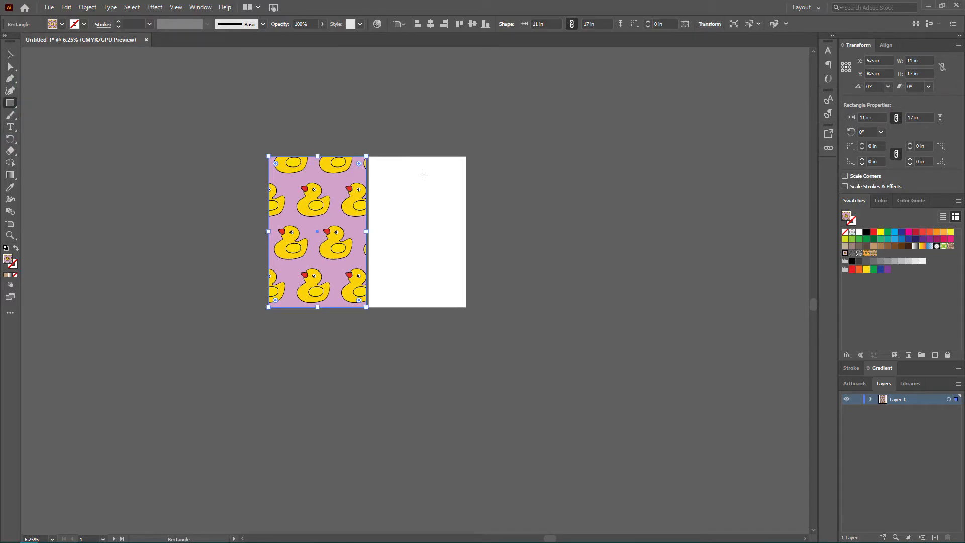
pyautogui.moveTo(415, 156); pyautogui.dragTo(465, 307)
pyautogui.click(11, 54)
pyautogui.click(179, 64)
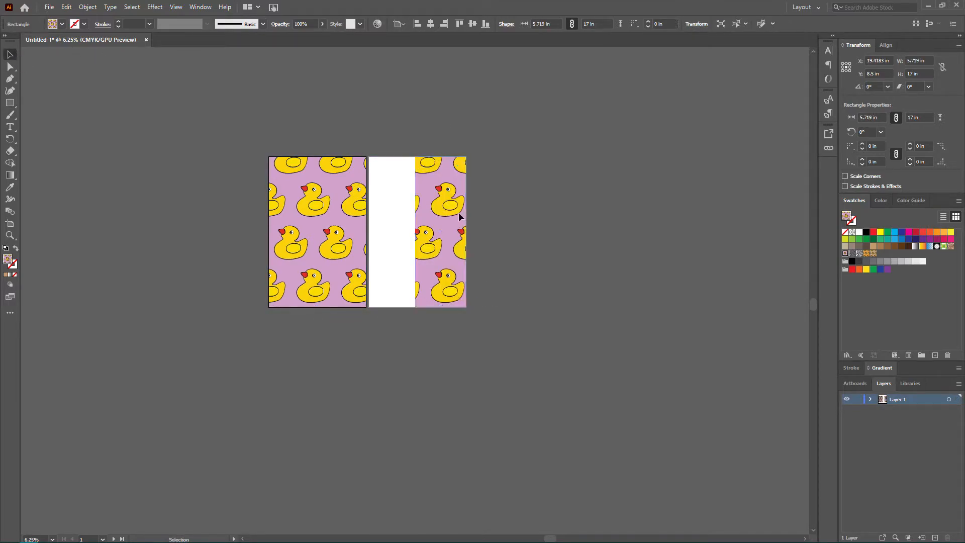
# Duplicate the 5.72 in wide rectangle and align both copies edge to edge to the right of the second artboard
pyautogui.click(438, 221)
pyautogui.click(438, 226)
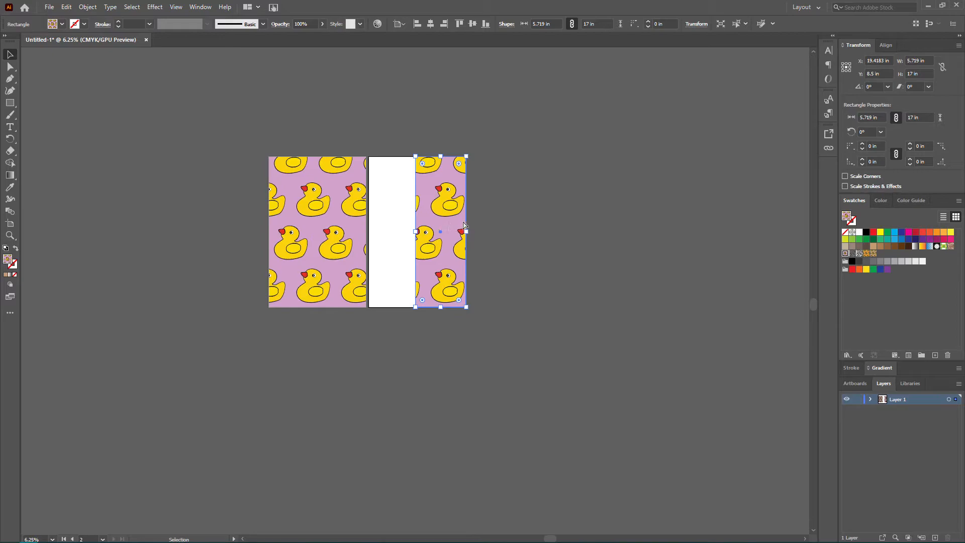
pyautogui.hotkey('ctrl', 'c')
pyautogui.hotkey('ctrl', 'f')
pyautogui.moveTo(439, 202); pyautogui.dragTo(550, 233)
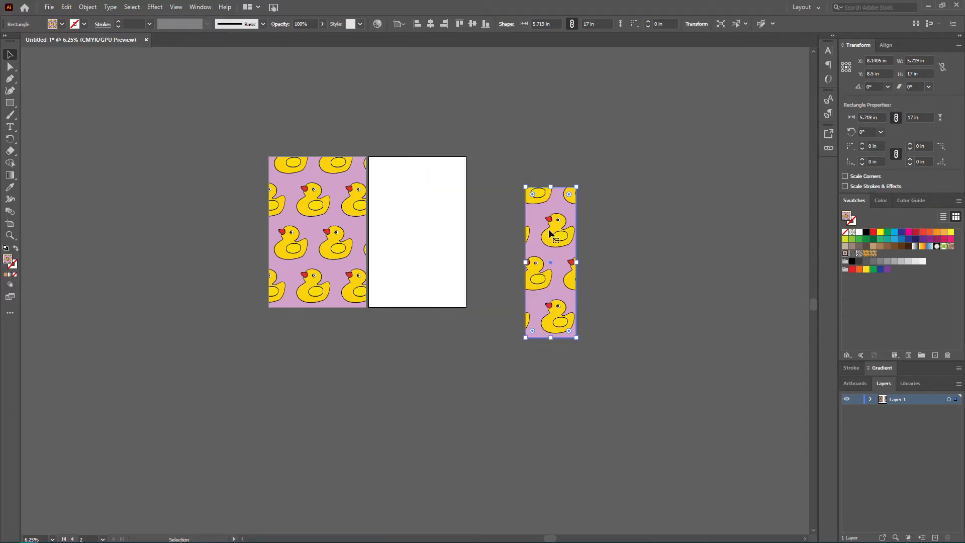
pyautogui.hotkey('ctrl', 'v')
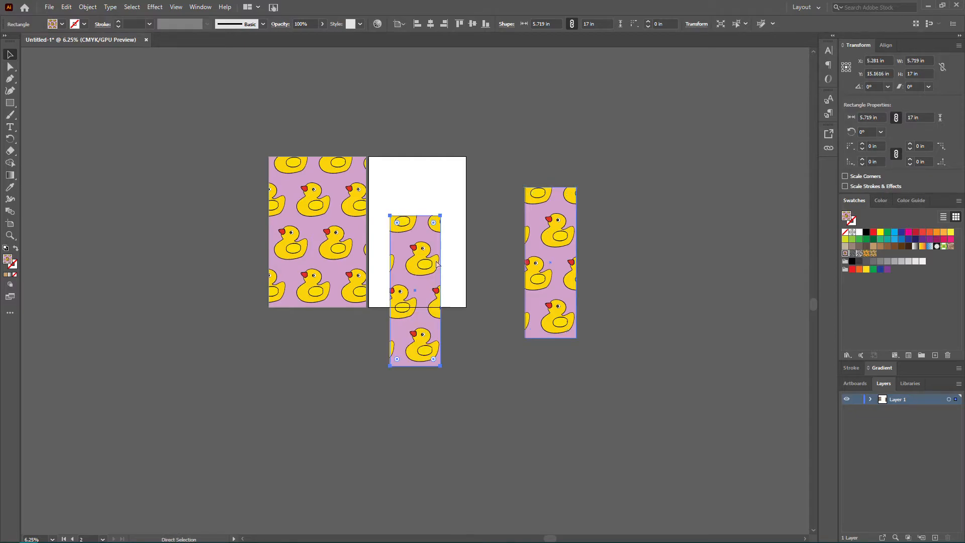
pyautogui.moveTo(426, 260); pyautogui.dragTo(511, 229)
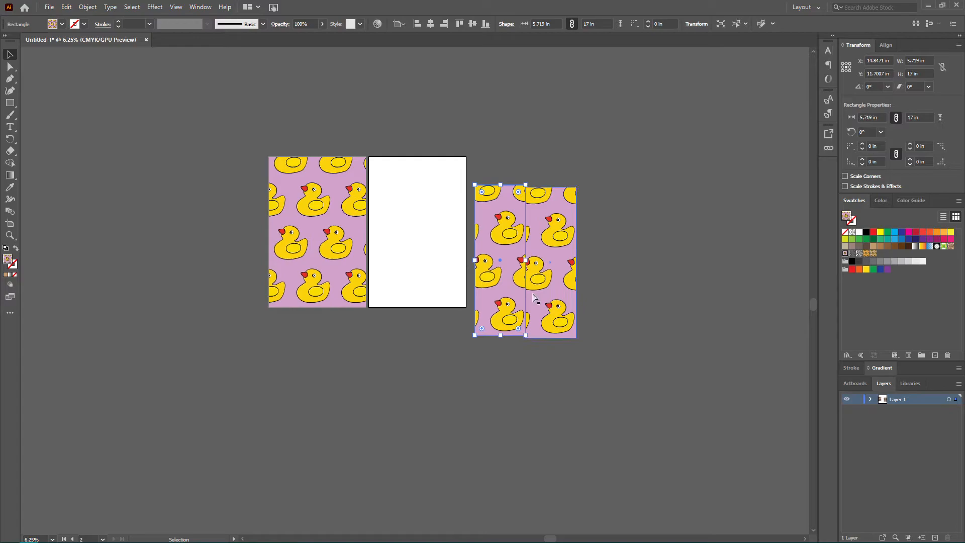
pyautogui.moveTo(491, 277); pyautogui.dragTo(492, 280)
pyautogui.moveTo(564, 277)
pyautogui.mouseDown()
pyautogui.moveTo(577, 283)
pyautogui.moveTo(552, 275)
pyautogui.mouseUp()
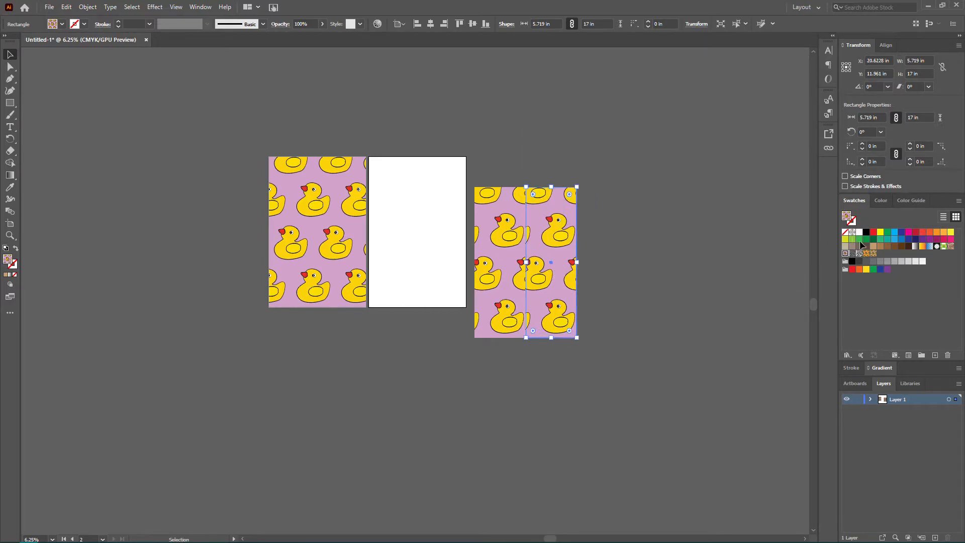
# Fill the right copy with the orange duck pattern swatch and the left copy with the tan one
pyautogui.click(865, 256)
pyautogui.click(508, 260)
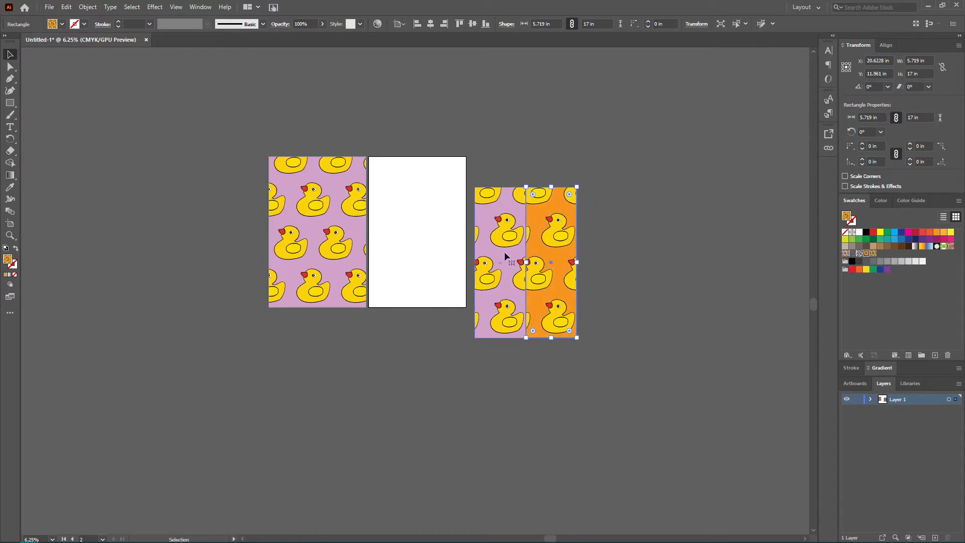
pyautogui.click(875, 253)
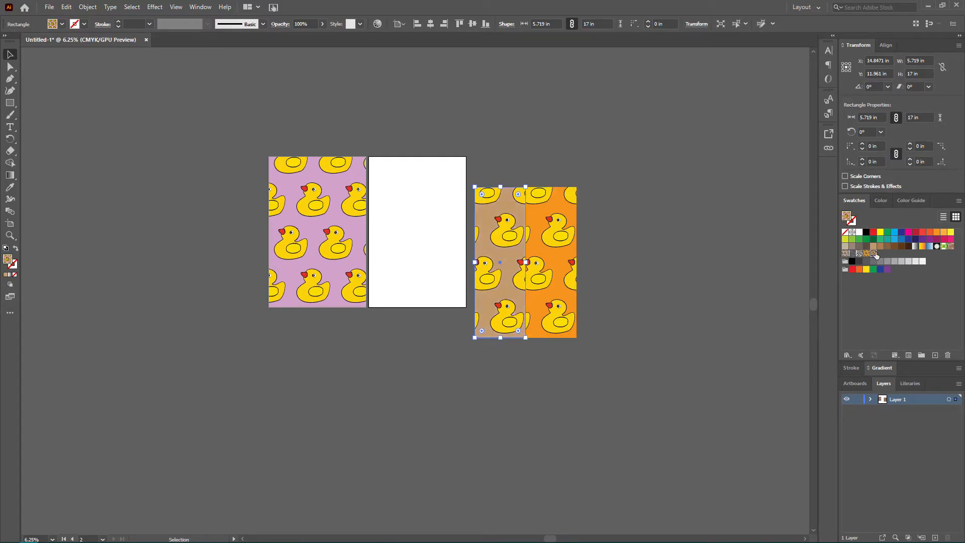
pyautogui.rightClick(482, 302)
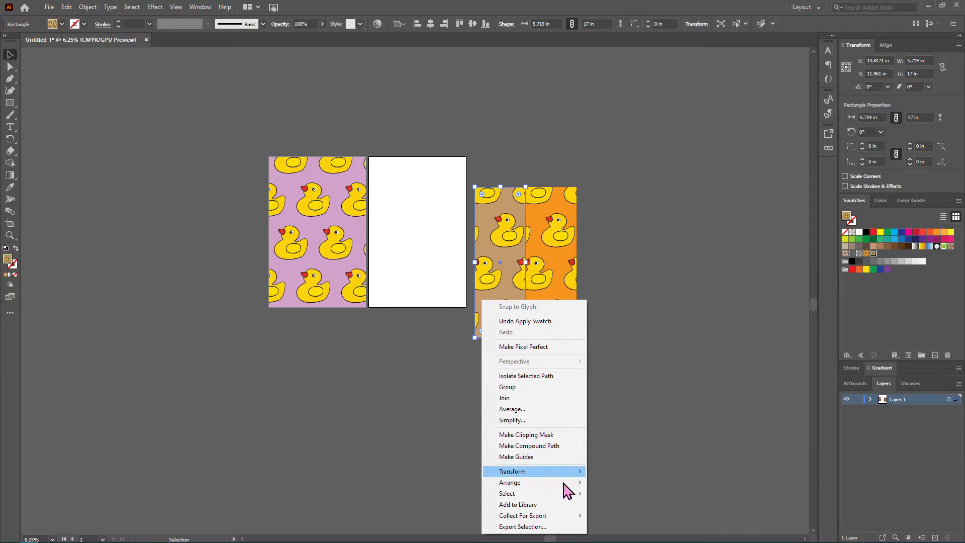
pyautogui.moveTo(564, 490)
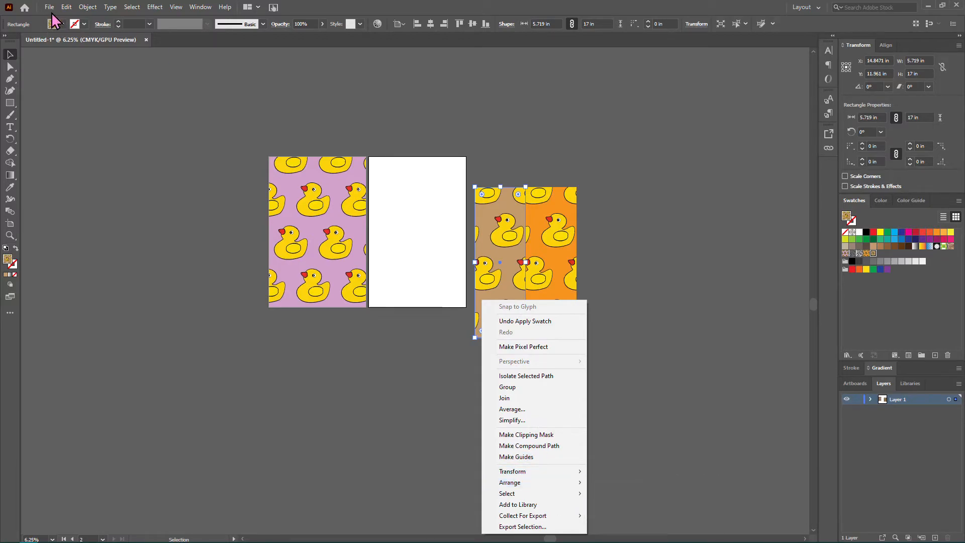
pyautogui.click(65, 7)
pyautogui.click(67, 7)
pyautogui.moveTo(82, 7)
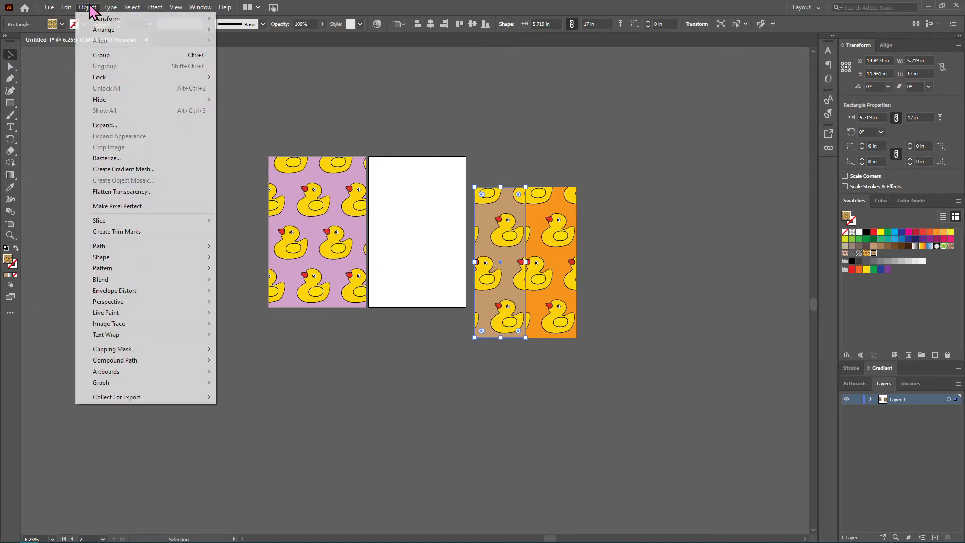
pyautogui.click(89, 6)
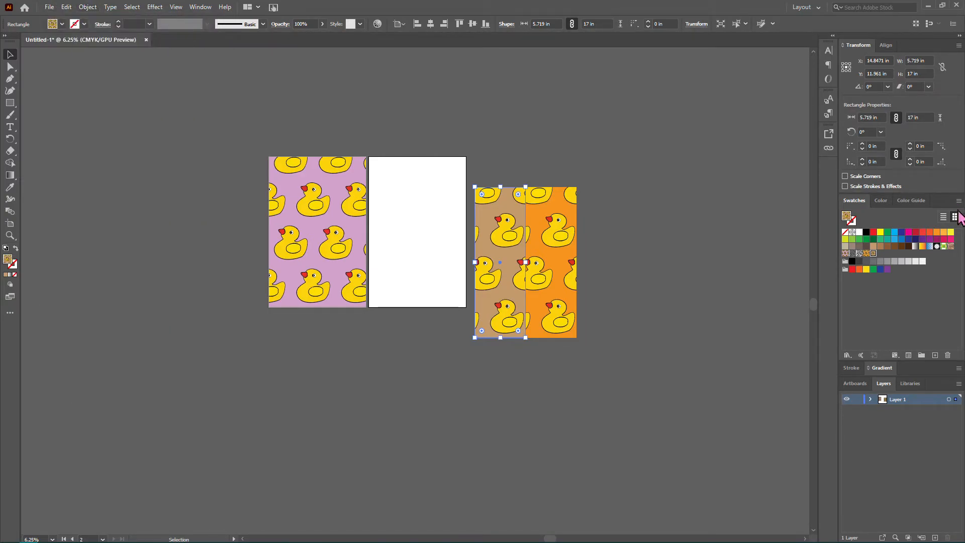
# Open the tan New Pattern 4 and the orange New Pattern 3 for pattern editing, finishing each without changing its options
pyautogui.doubleClick(872, 257)
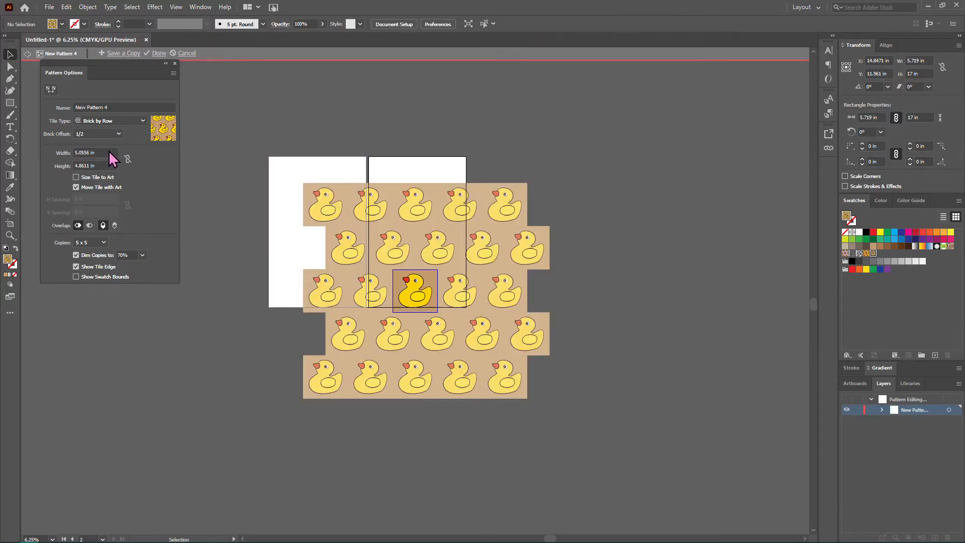
pyautogui.click(159, 54)
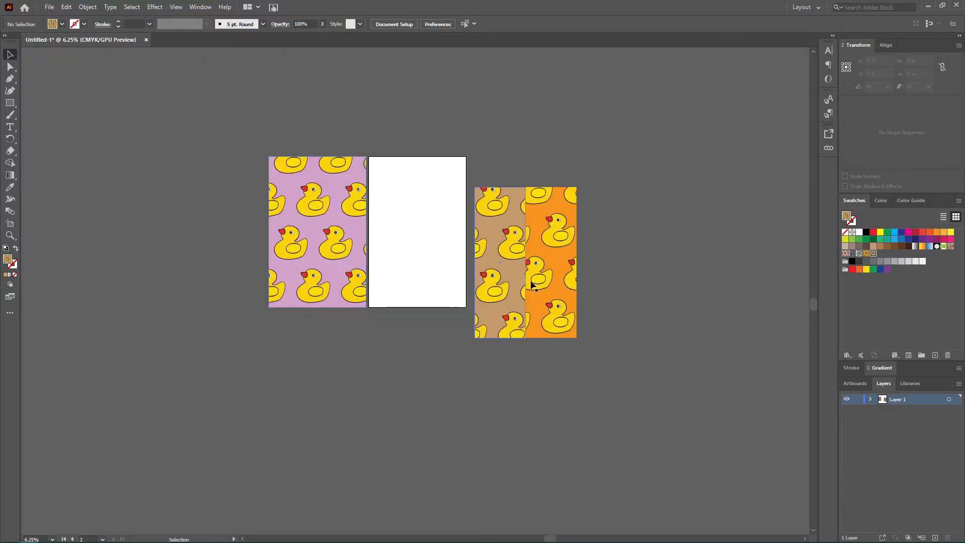
pyautogui.click(551, 272)
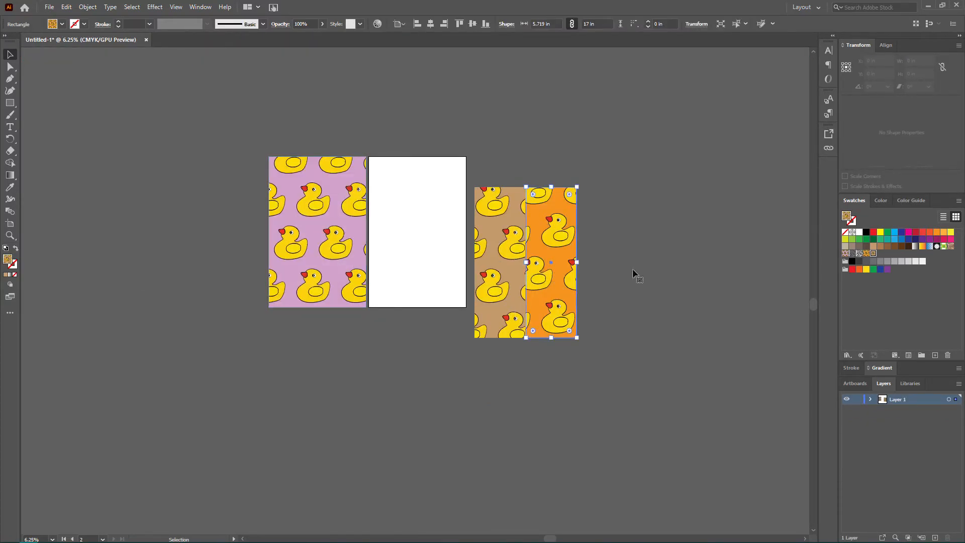
pyautogui.doubleClick(865, 254)
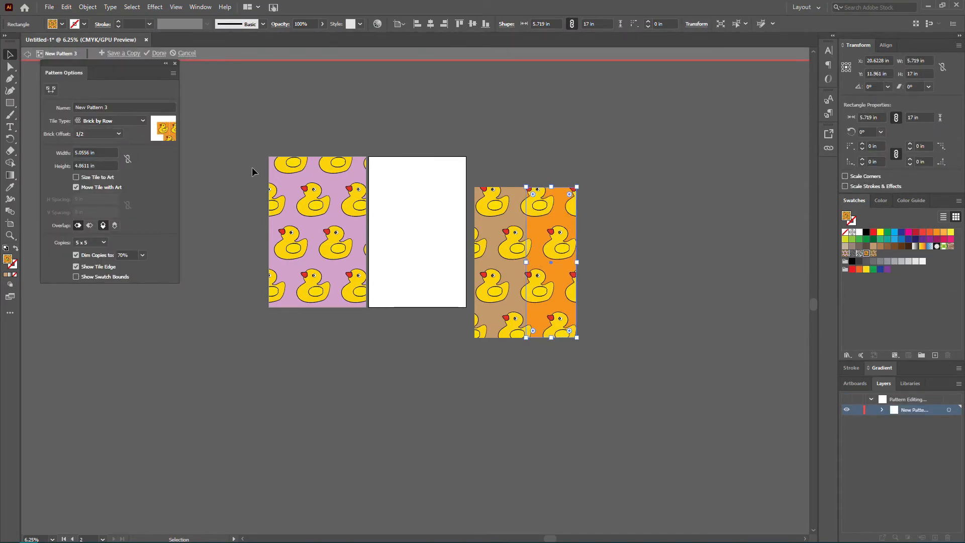
pyautogui.click(159, 54)
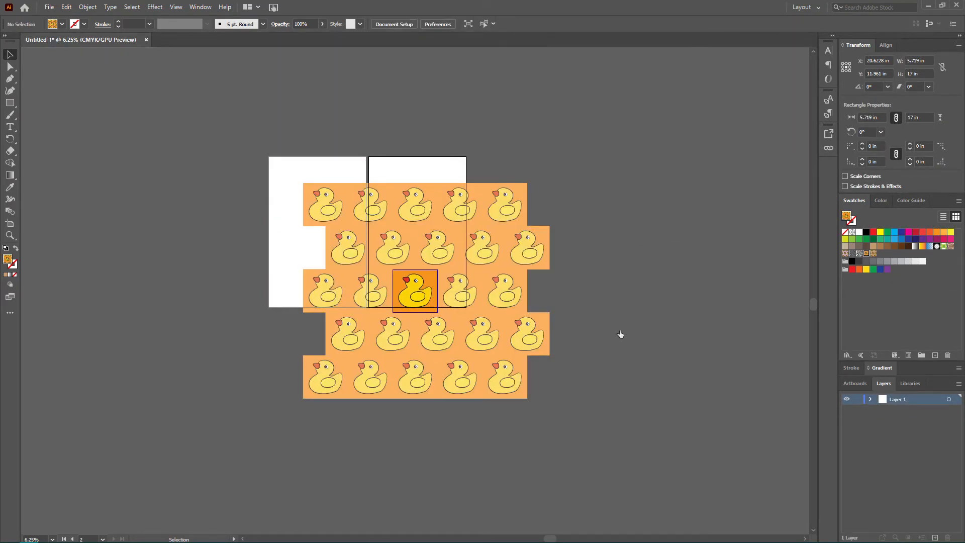
# Try placing the tan and orange rectangles on the second artboard, undo the moves, and deselect everything
pyautogui.moveTo(437, 257)
pyautogui.mouseDown()
pyautogui.moveTo(391, 232)
pyautogui.moveTo(402, 249)
pyautogui.moveTo(430, 257)
pyautogui.mouseUp()
pyautogui.click(558, 265)
pyautogui.moveTo(556, 294); pyautogui.dragTo(395, 266)
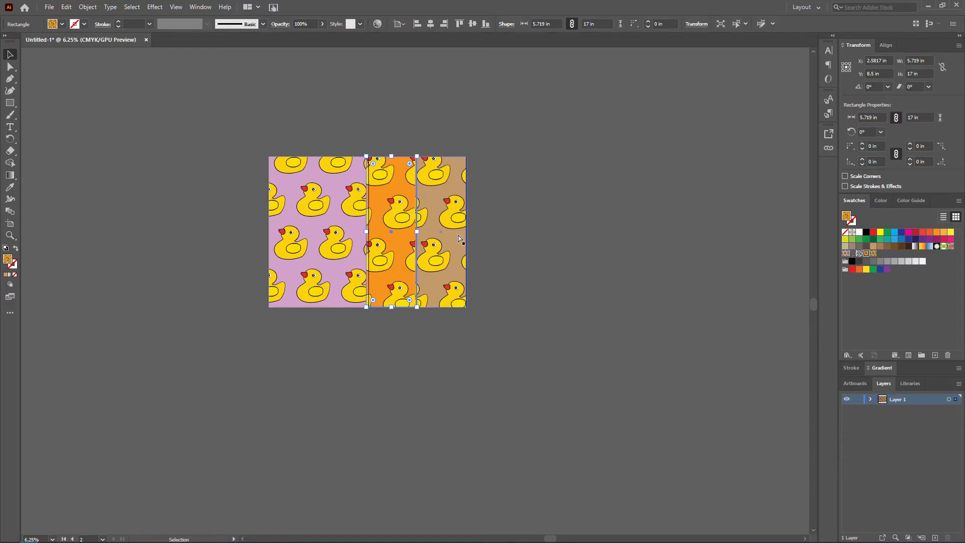
pyautogui.hotkey('ctrl', 'z')
pyautogui.hotkey('ctrl', 'z')
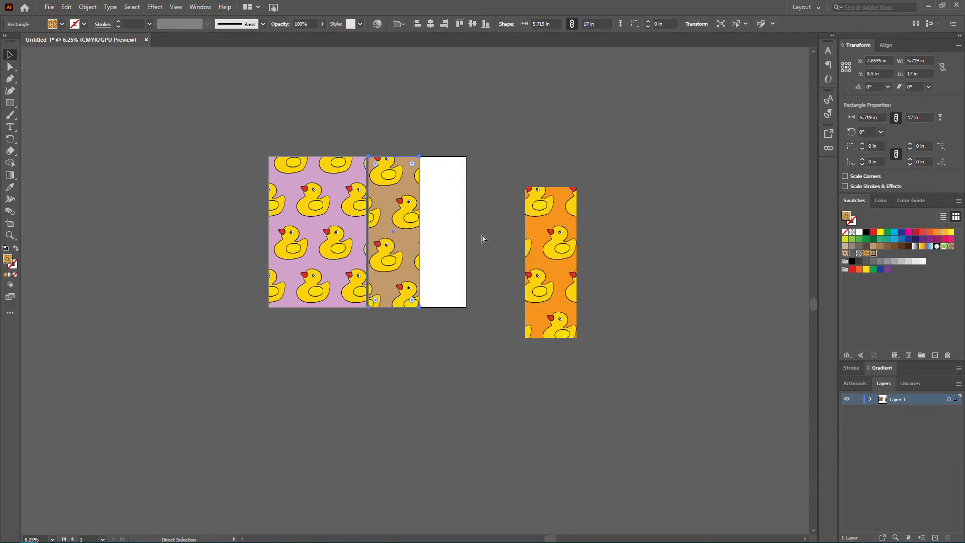
pyautogui.hotkey('ctrl', 'shift', 'z')
pyautogui.click(617, 337)
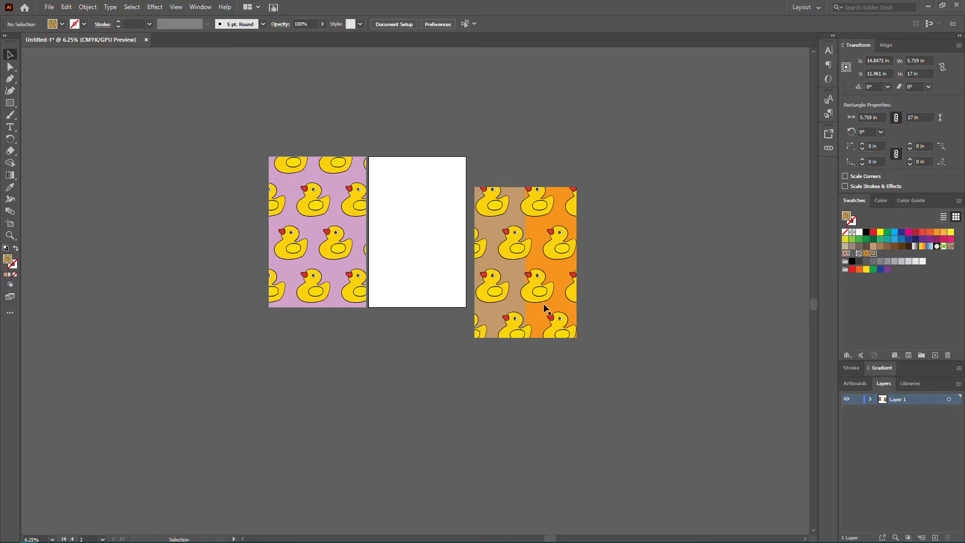
# Select the orange and tan rectangles together
pyautogui.click(532, 314)
pyautogui.keyDown('shift'); pyautogui.click(501, 303); pyautogui.keyUp('shift')
pyautogui.rightClick(539, 290)
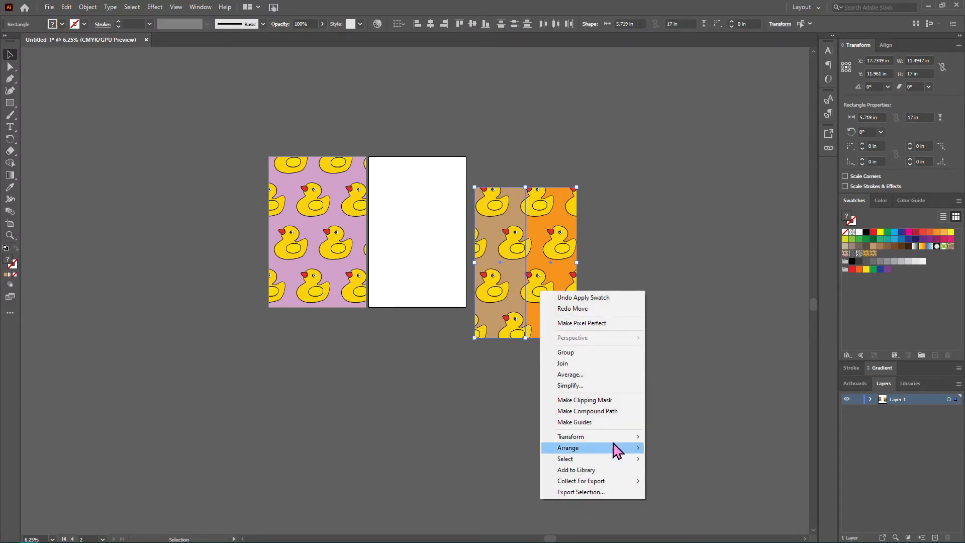
pyautogui.click(666, 449)
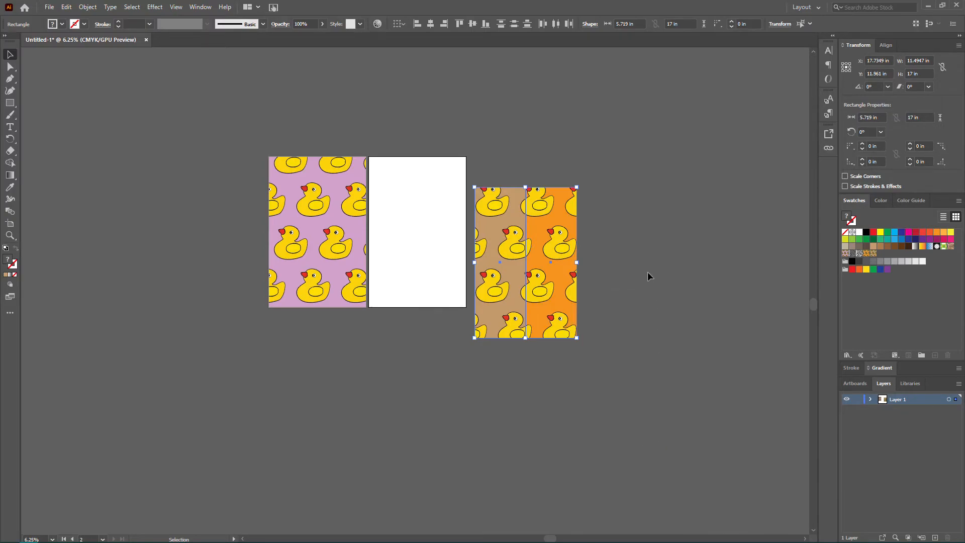
# Turn off Transform Patterns for the tan and orange rectangles through a Move of 0 in horizontally and 0 in vertically, and deselect them
pyautogui.click(485, 308)
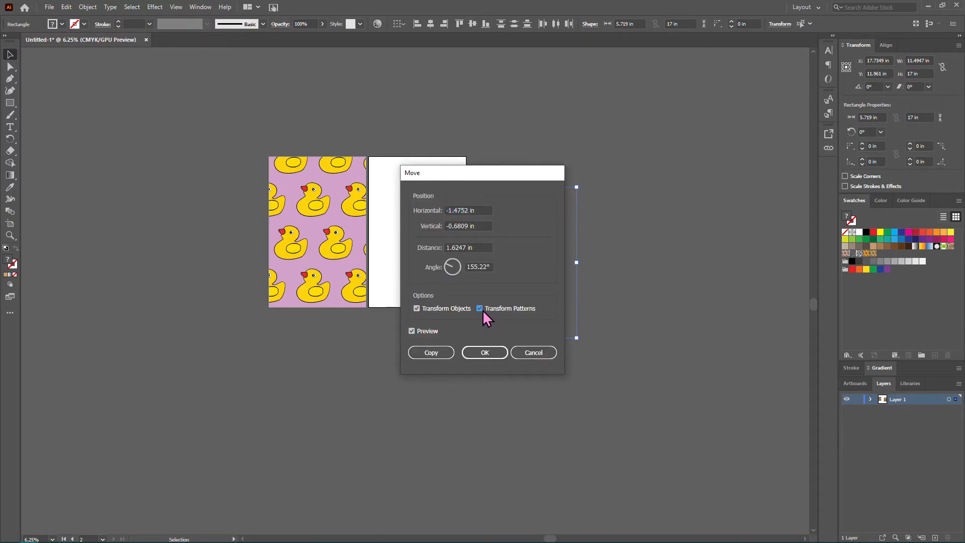
pyautogui.moveTo(482, 175); pyautogui.dragTo(639, 179)
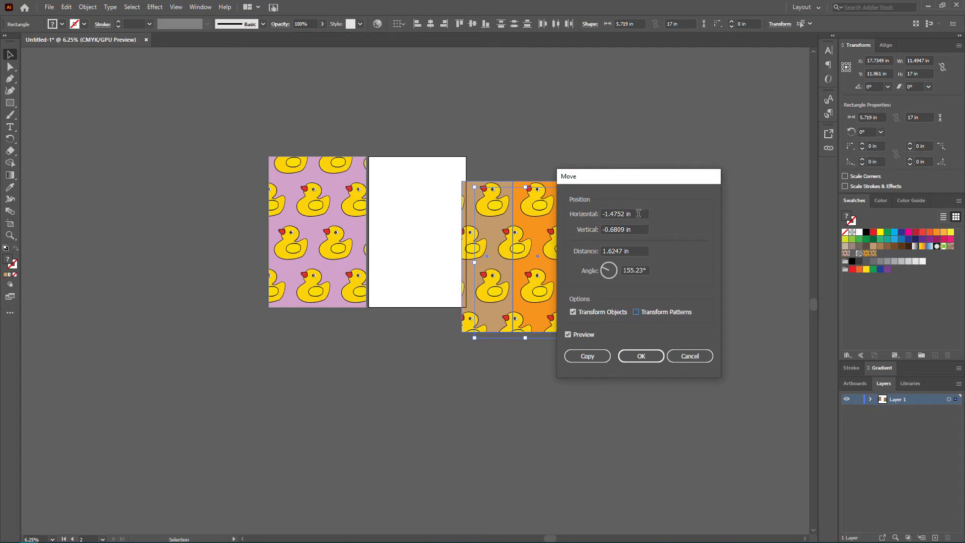
pyautogui.moveTo(638, 213); pyautogui.dragTo(561, 213)
pyautogui.write('0')
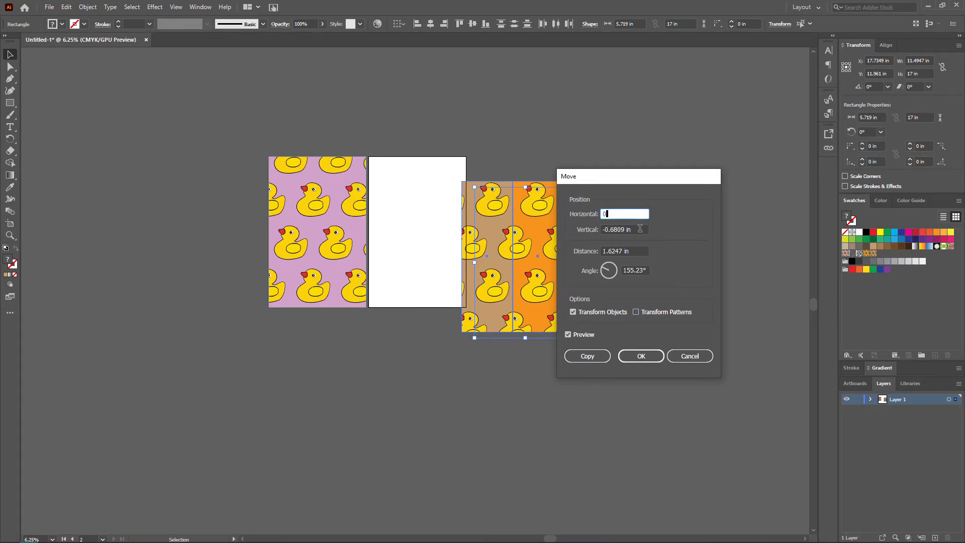
pyautogui.press('Tab')
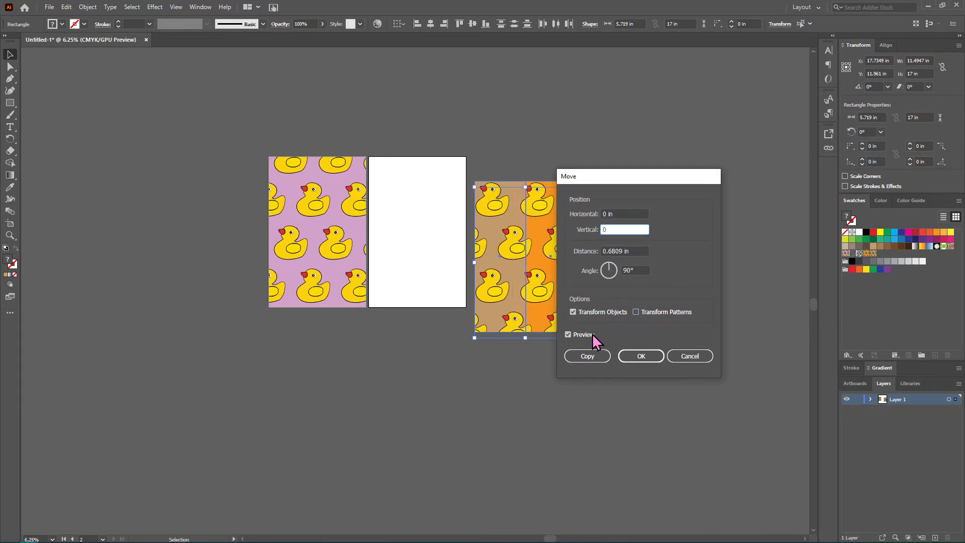
pyautogui.click(624, 214)
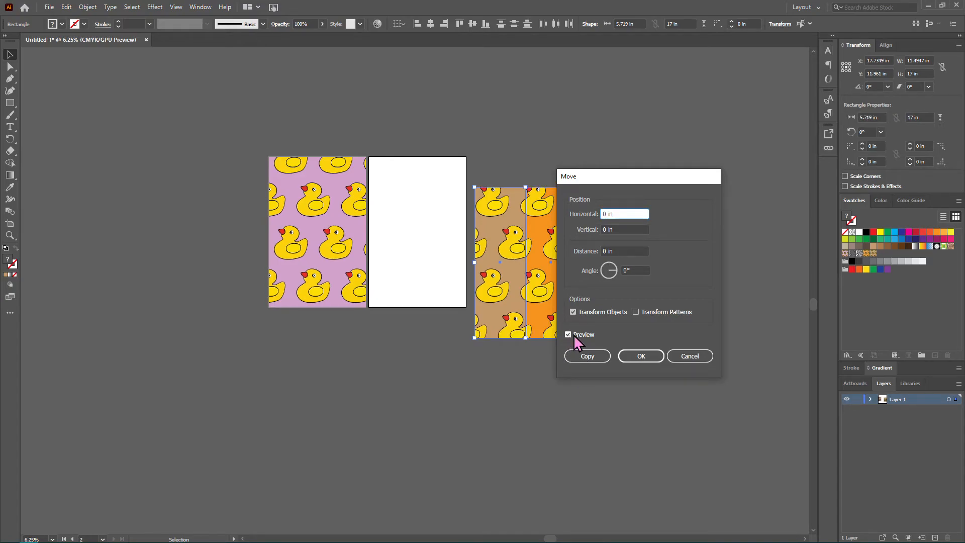
pyautogui.moveTo(632, 176); pyautogui.dragTo(699, 133)
pyautogui.click(635, 292)
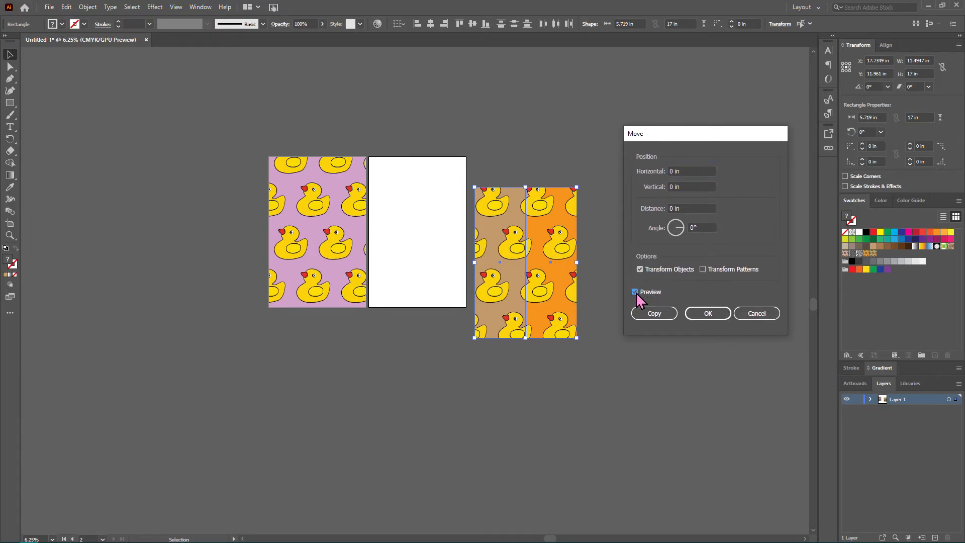
pyautogui.click(709, 314)
pyautogui.click(592, 307)
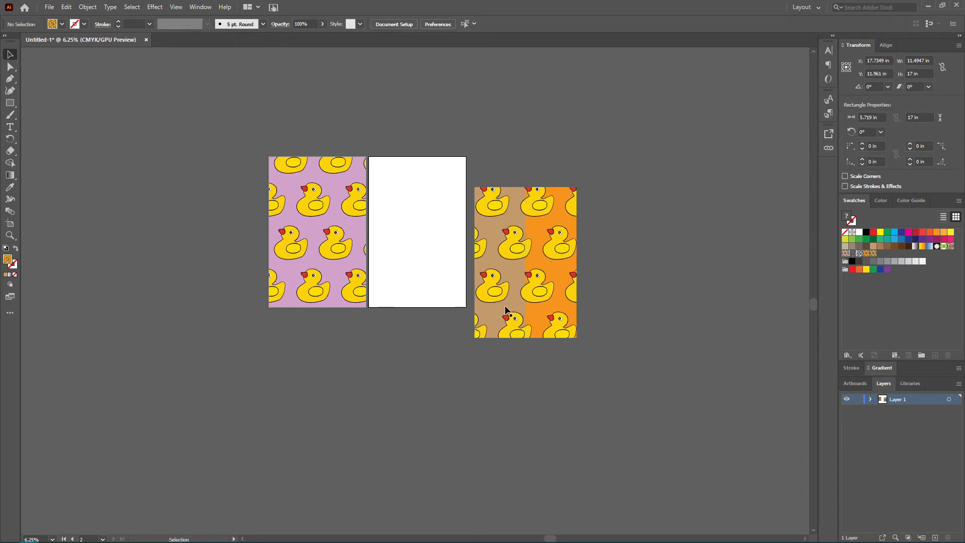
# Place the tan rectangle flush with the second artboard's left edge and the orange one flush with its right edge
pyautogui.moveTo(427, 283); pyautogui.dragTo(393, 274)
pyautogui.moveTo(552, 325); pyautogui.dragTo(439, 288)
pyautogui.click(526, 196)
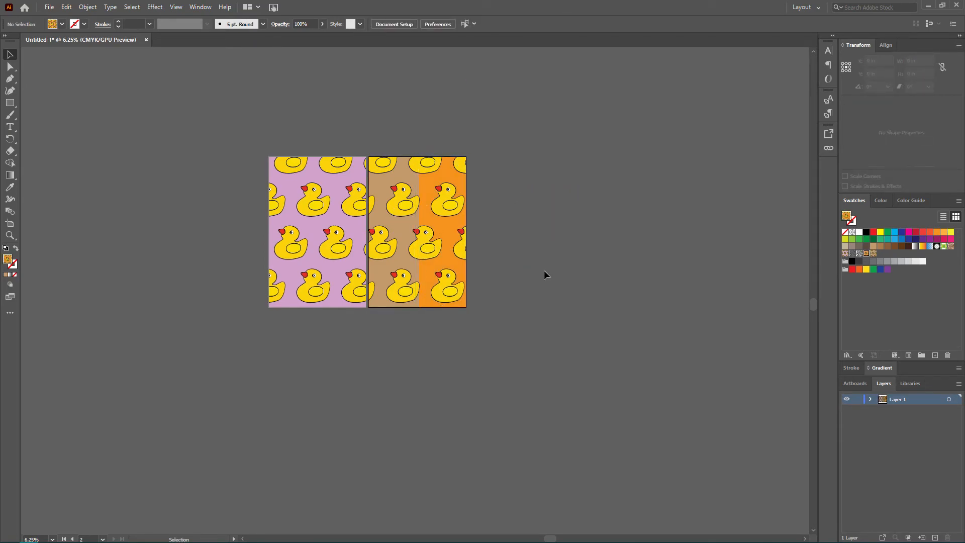
# Inspect the Transform Patterns option in the Shear settings for the orange rectangle, leaving the shape unsheared and deselected
pyautogui.click(396, 251)
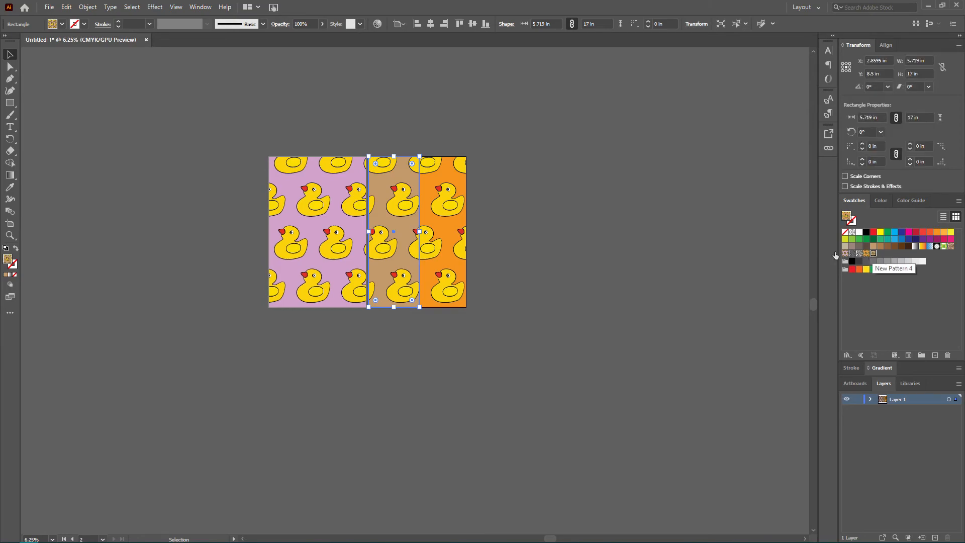
pyautogui.hotkey('ctrl', 'shift', 'a')
pyautogui.moveTo(446, 262); pyautogui.dragTo(442, 261)
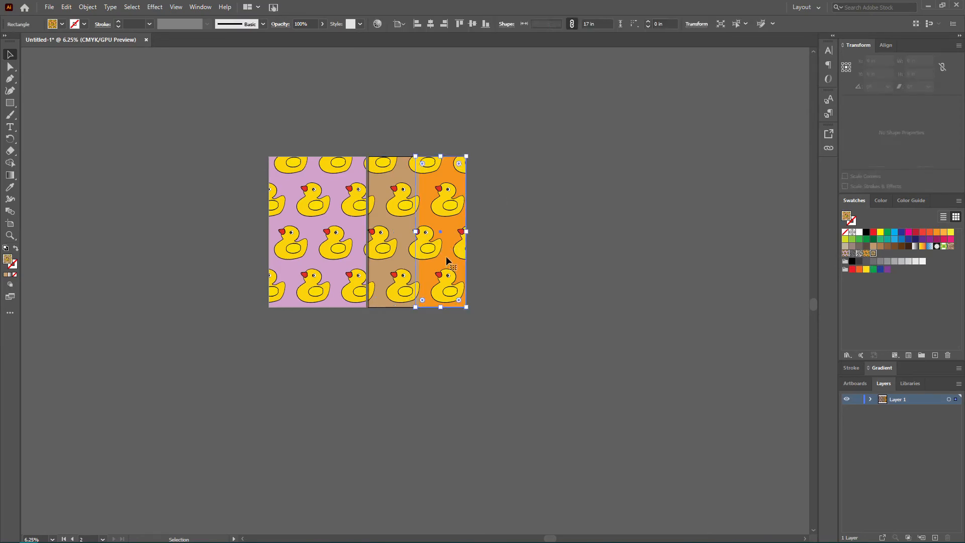
pyautogui.rightClick(447, 258)
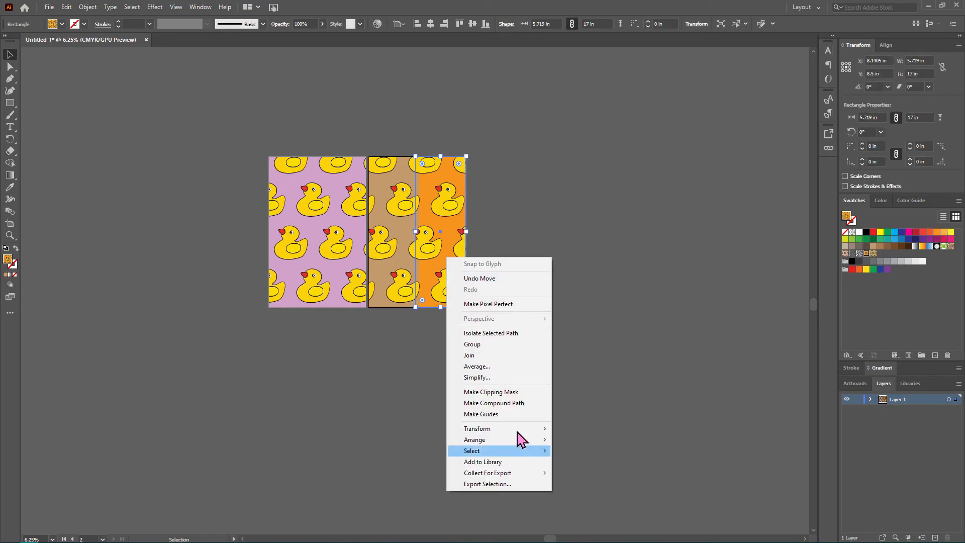
pyautogui.moveTo(520, 428)
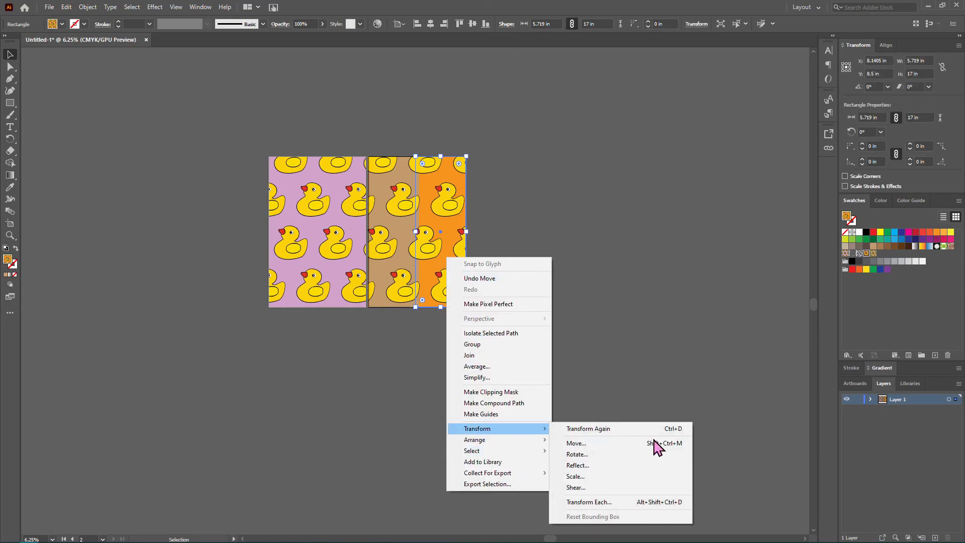
pyautogui.click(595, 485)
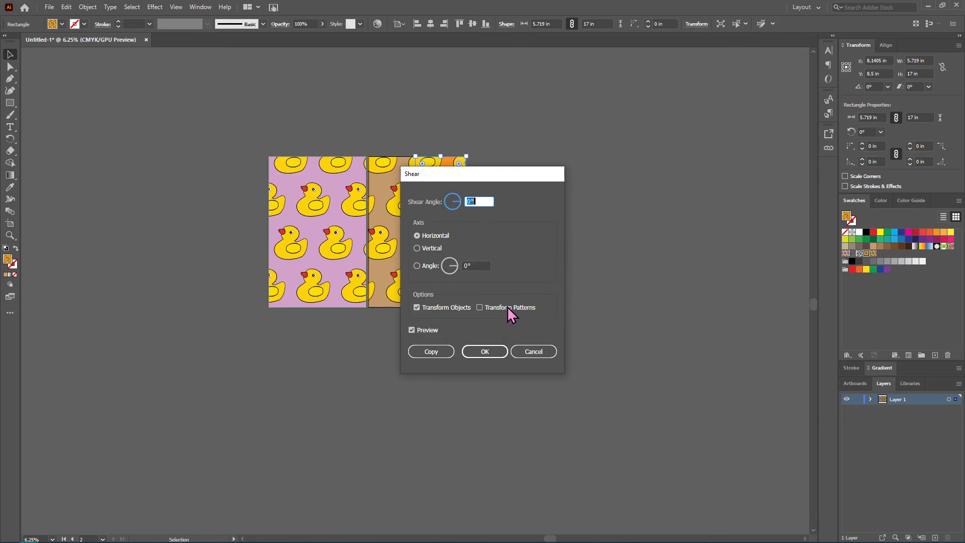
pyautogui.click(545, 350)
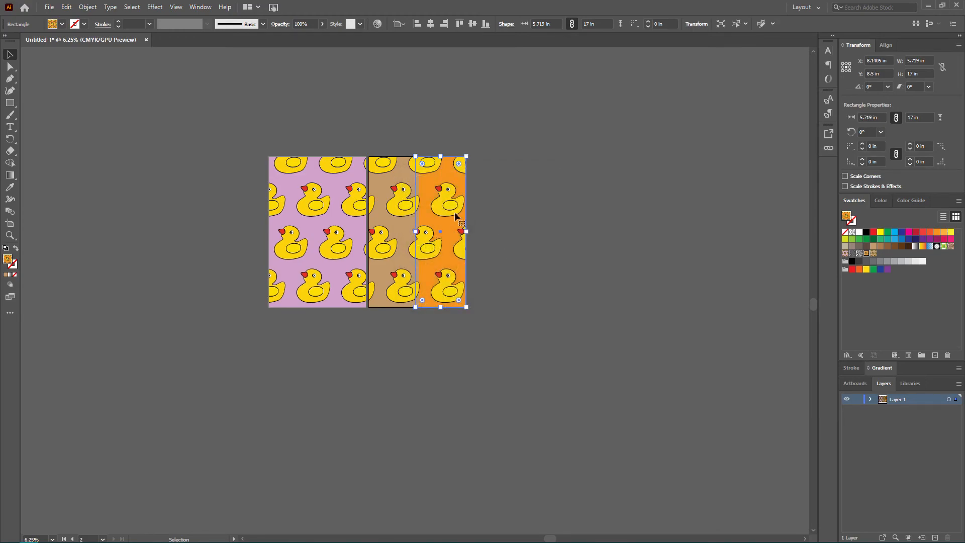
pyautogui.click(478, 274)
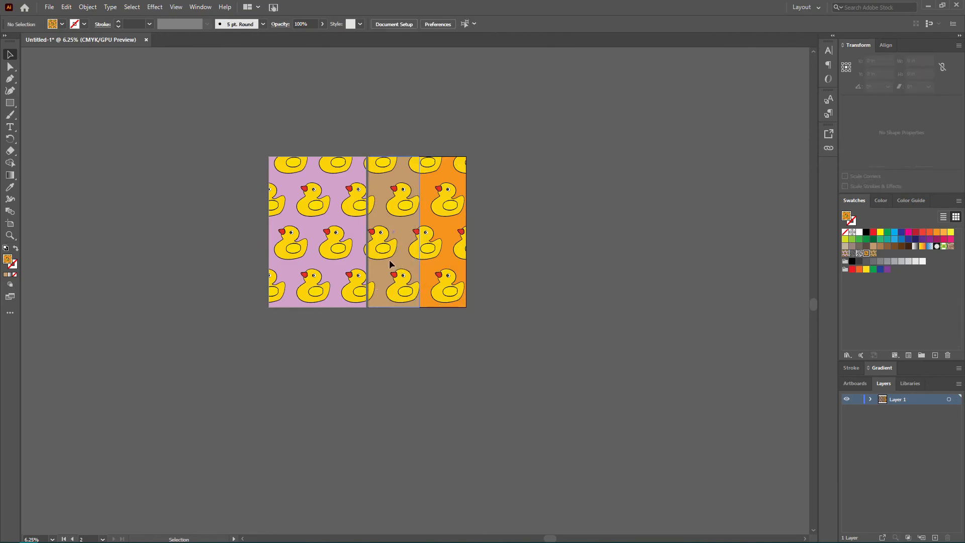
# Try shifting the tan rectangle around the second artboard and bring it back flush with the artboard's left edge
pyautogui.click(397, 246)
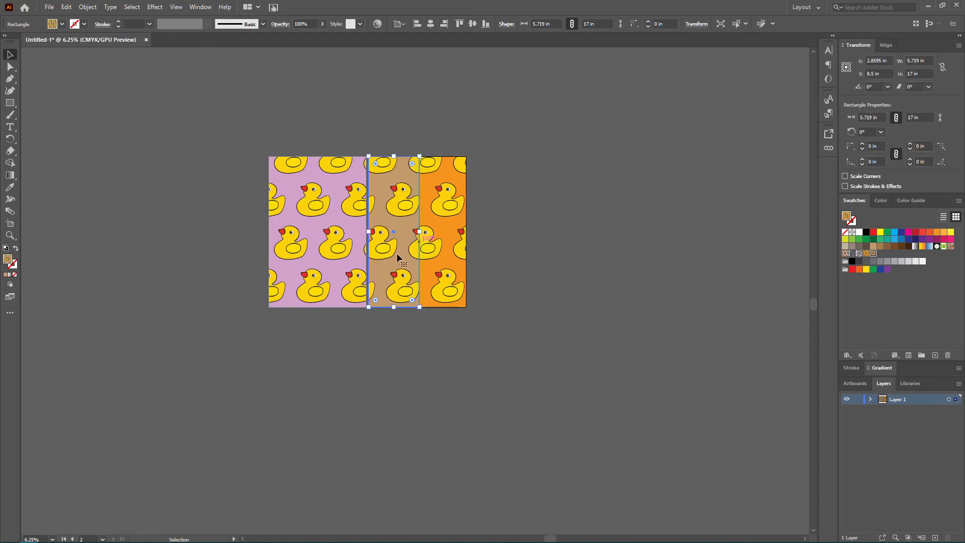
pyautogui.click(577, 326)
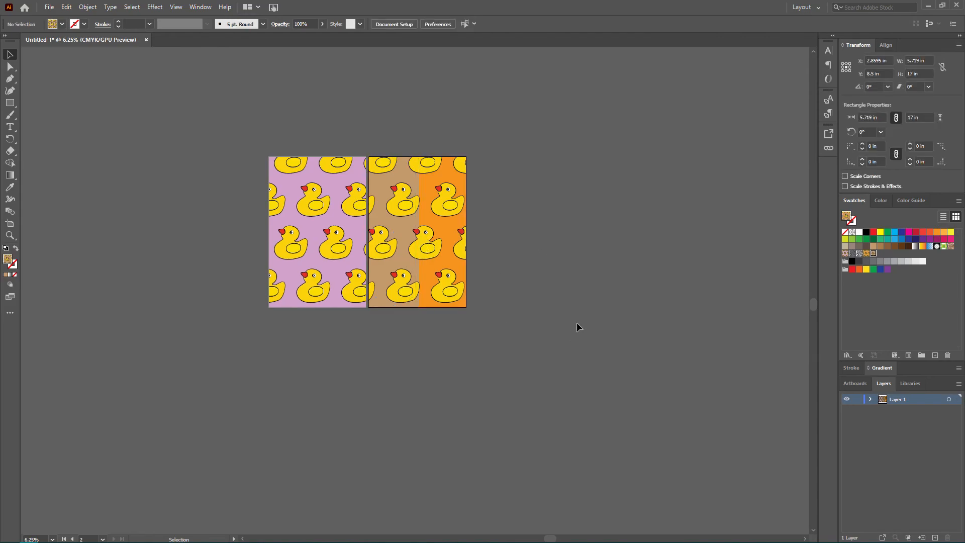
pyautogui.moveTo(395, 253); pyautogui.dragTo(420, 273)
pyautogui.moveTo(373, 249); pyautogui.dragTo(420, 149)
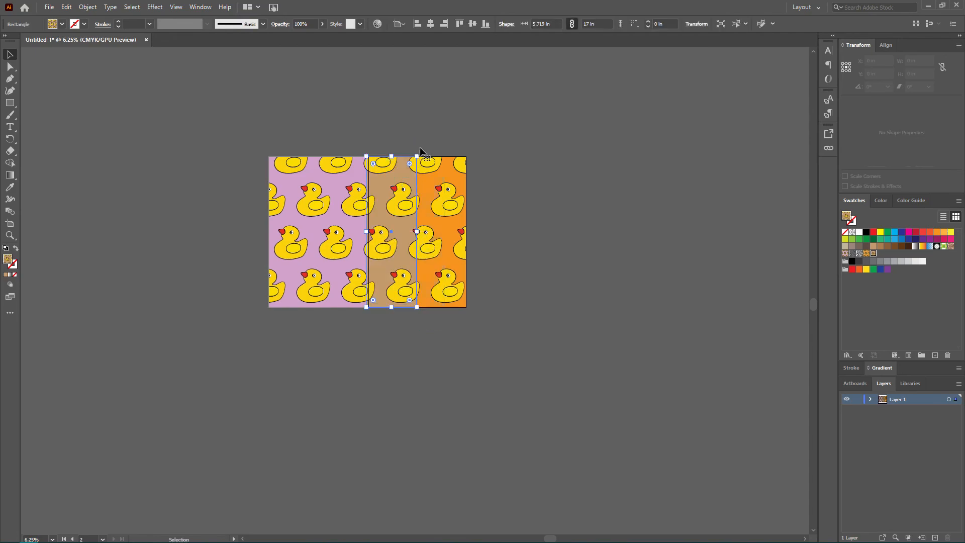
pyautogui.click(475, 143)
pyautogui.moveTo(396, 217); pyautogui.dragTo(397, 217)
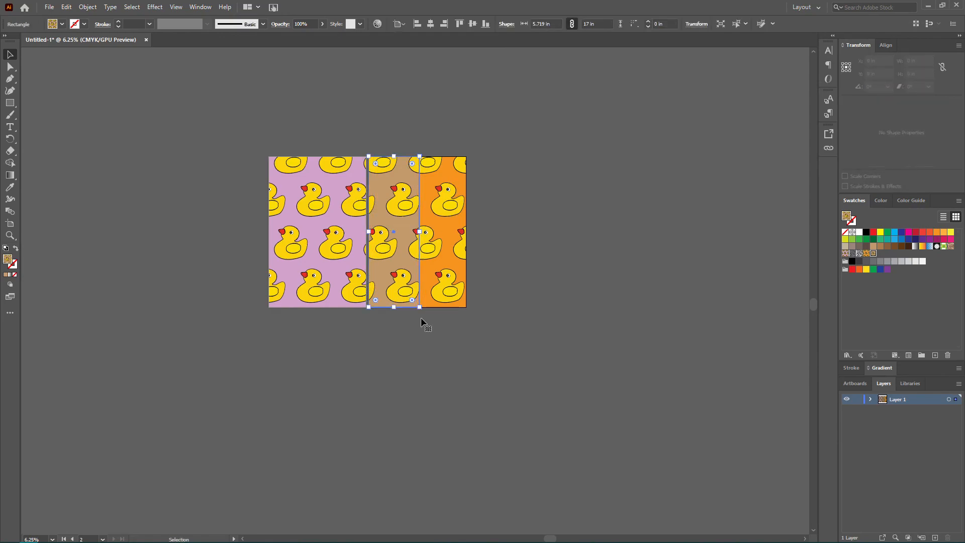